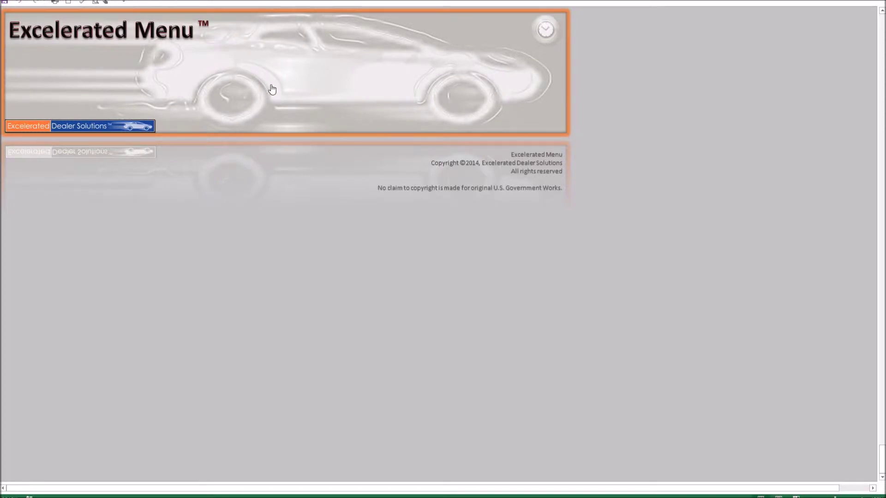
Open the Excelerated Menu access prompt from the splash-screen banner
left_click(349, 72)
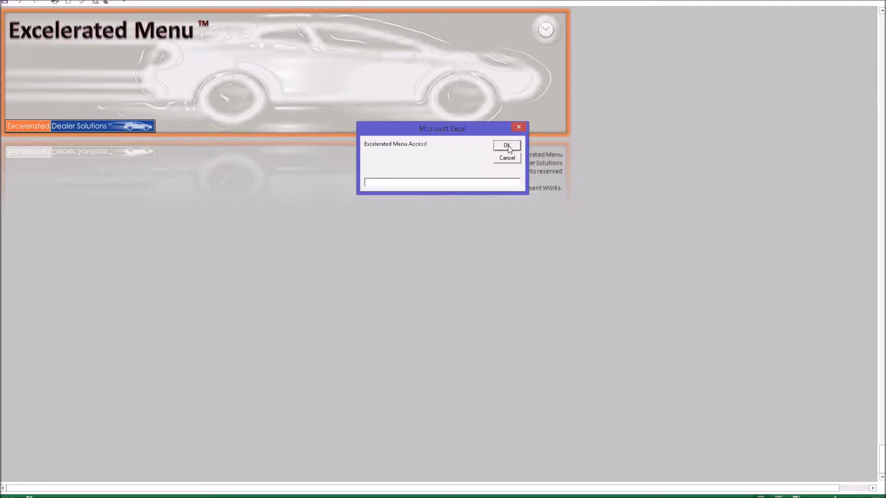
Enter the menu access code and confirm it to load the main worksheet
left_click(507, 145)
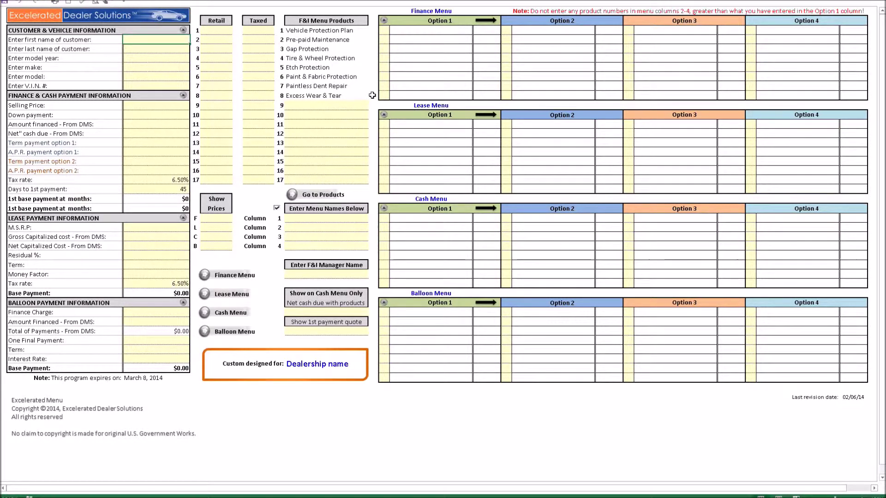
Enter retail prices 1,995, 595, 795, 595, 595, 695, 695, 695 for products 1–8
left_click(209, 31)
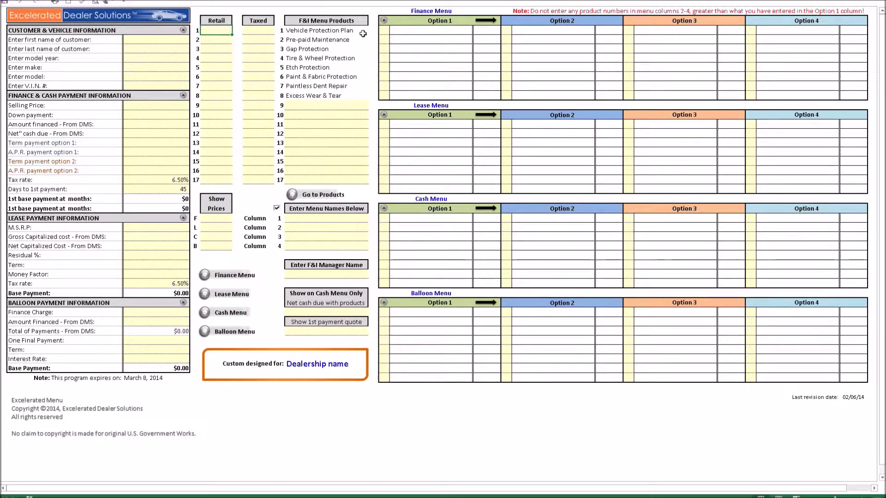
type("1995")
key("Return")
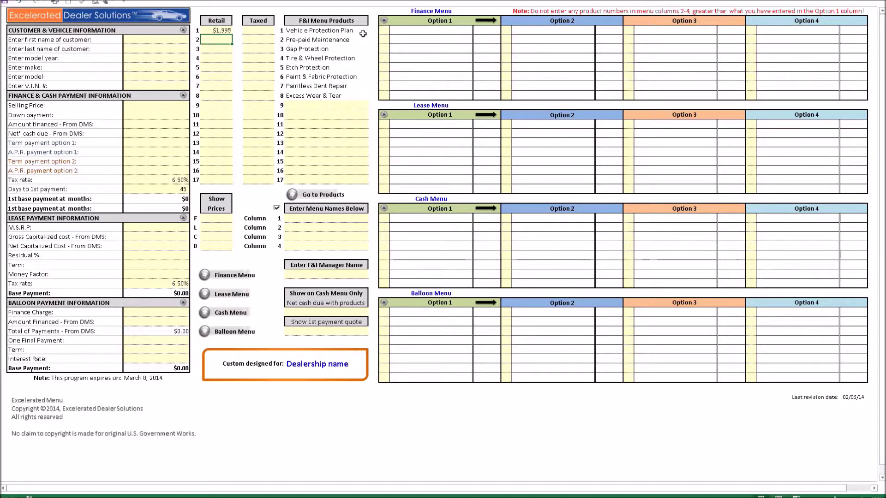
type("595")
key("Return")
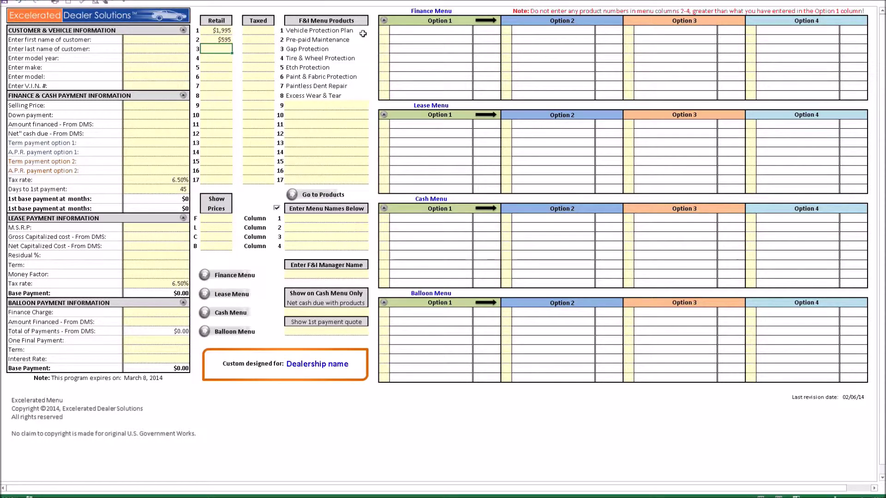
type("795")
key("Return")
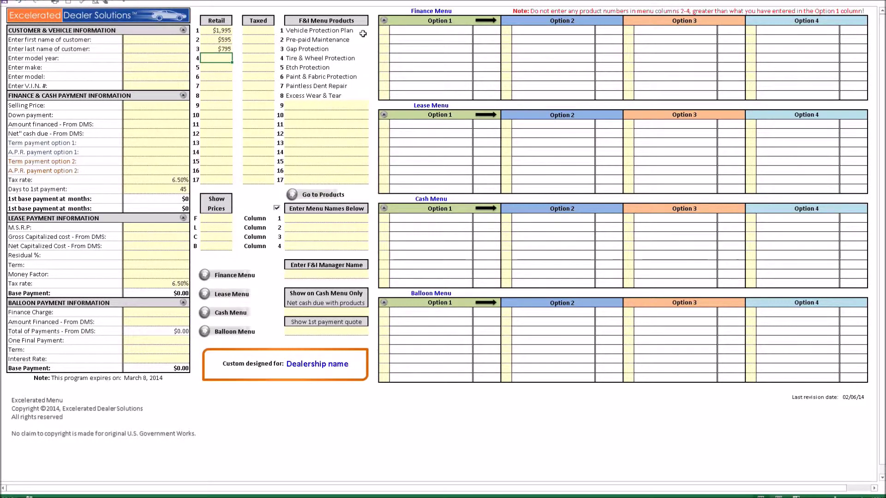
type("595")
key("Return")
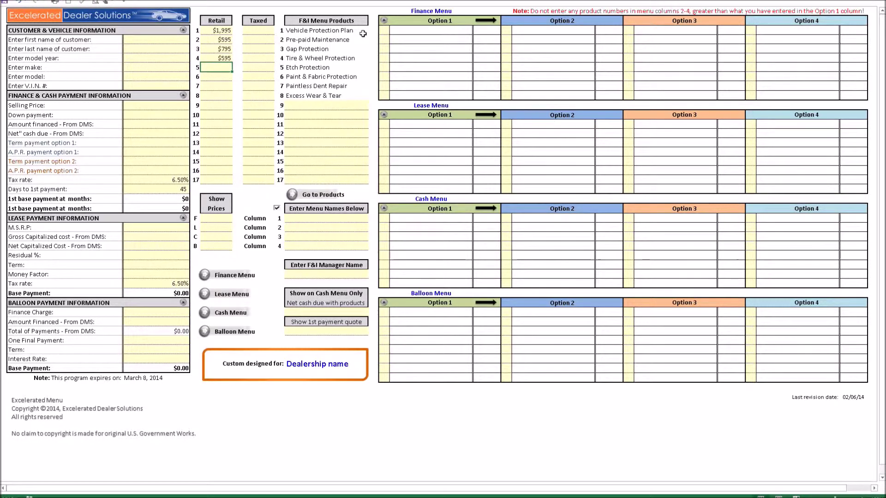
type("595")
key("Return")
type("695")
key("Return")
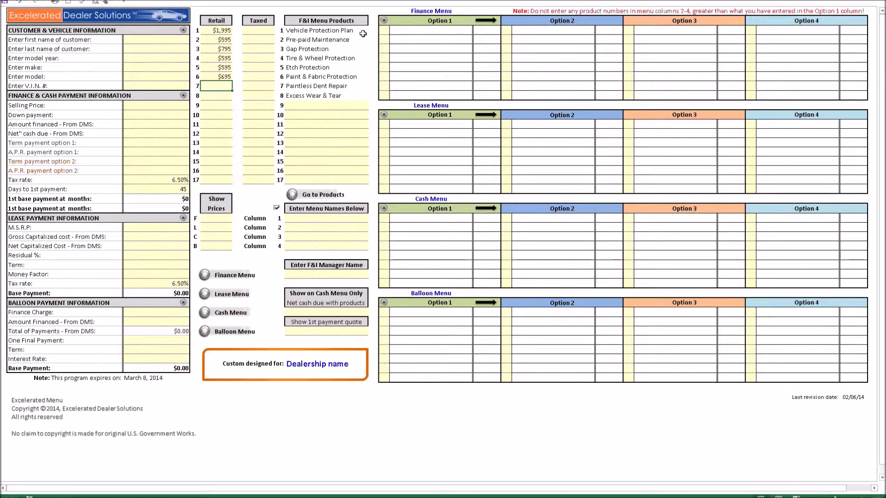
type("695")
key("Return")
type("695")
key("Return")
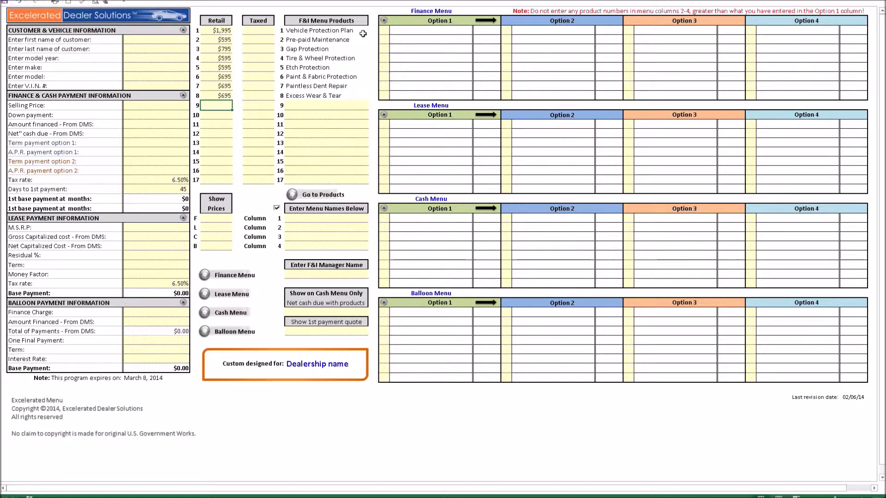
Give product 9 a $895 retail price and name it Lojack
type("895")
key("Tab")
key("Tab")
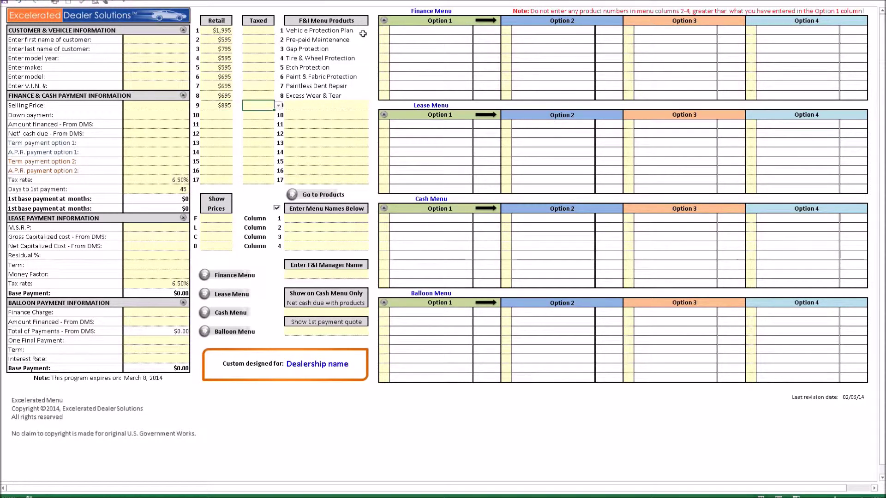
type("Lojac")
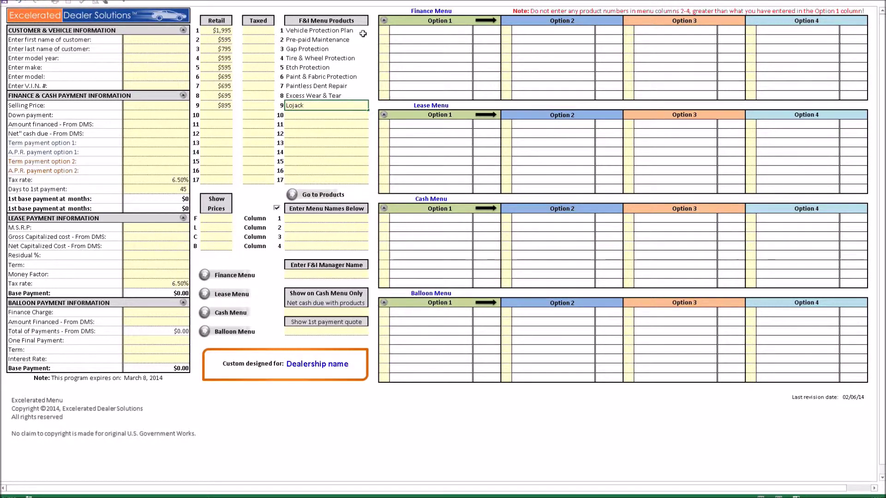
type("k")
key("Return")
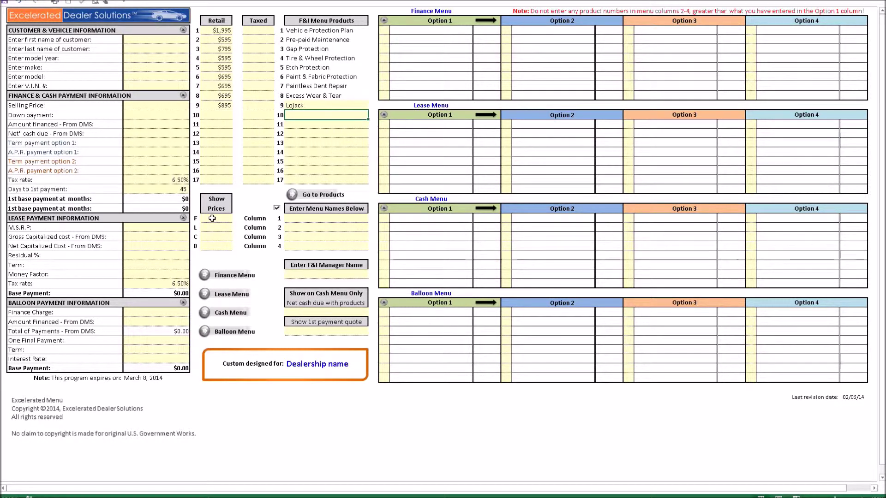
Set Show Prices to No for the Finance (F) and Lease (L) rows
left_click(212, 218)
left_click(236, 220)
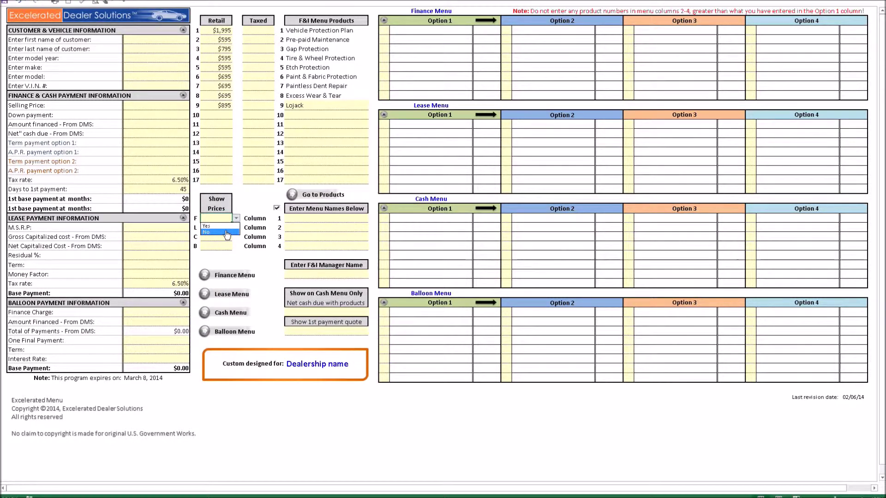
left_click(226, 232)
left_click(217, 228)
left_click(235, 228)
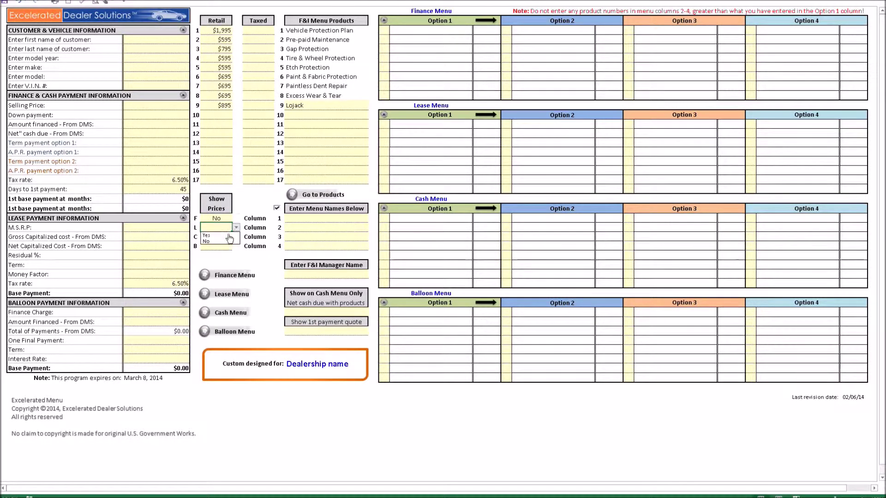
left_click(229, 241)
Set Show Prices to Yes for the Cash (C) and Balloon (B) rows
left_click(229, 237)
left_click(236, 237)
left_click(220, 246)
left_click(220, 247)
left_click(236, 246)
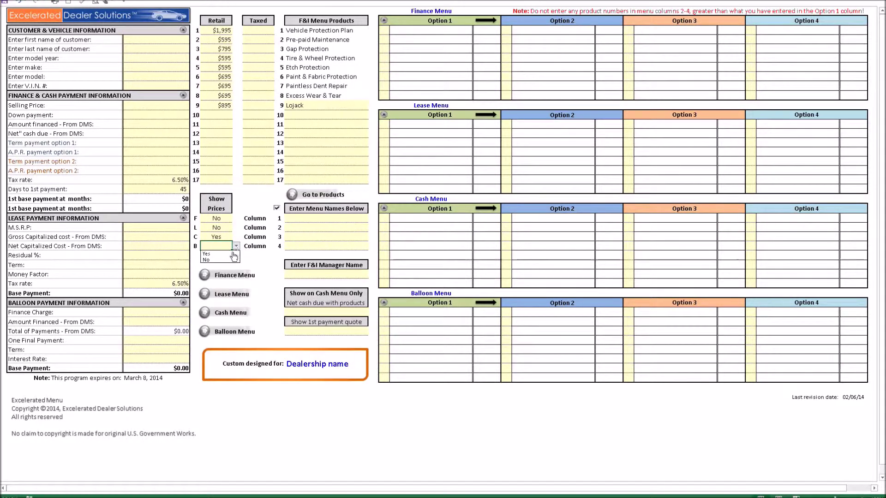
left_click(231, 254)
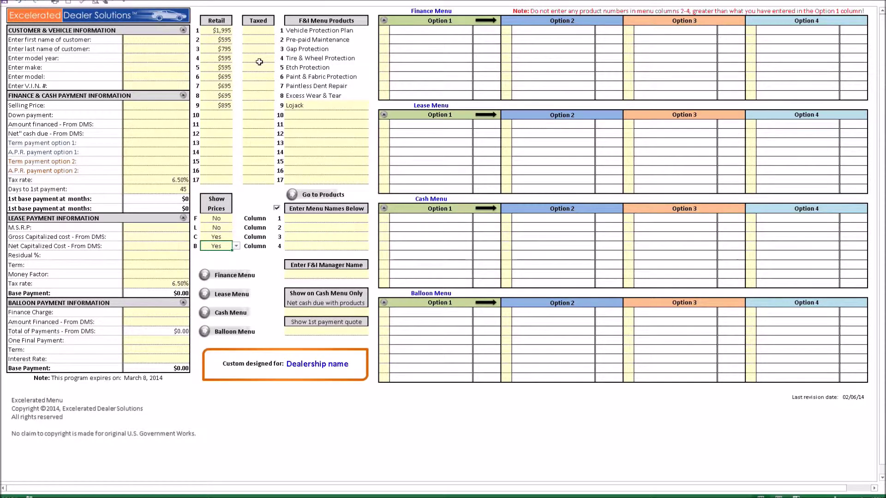
Set Taxed to Yes for Etch Protection (row 5) and Lojack (row 9)
left_click(259, 68)
left_click(280, 69)
left_click(263, 76)
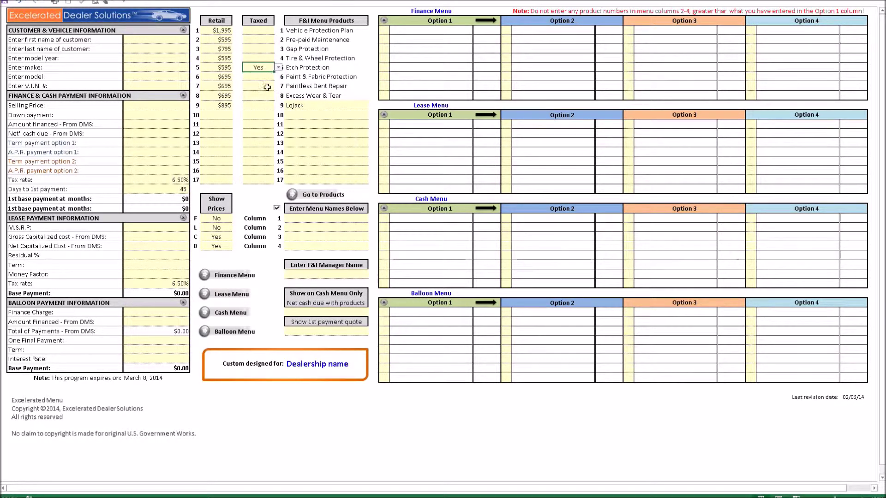
left_click(271, 108)
left_click(279, 105)
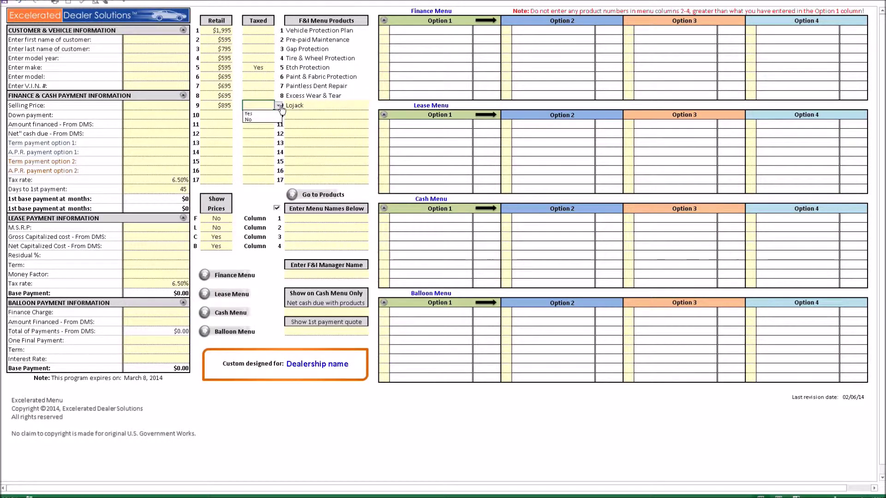
left_click(272, 113)
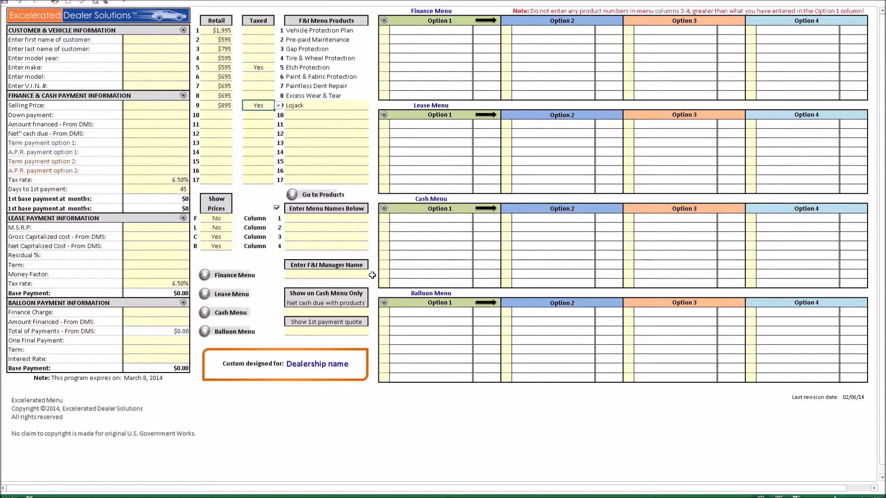
Set 'Net cash due with products' to Yes
left_click(356, 313)
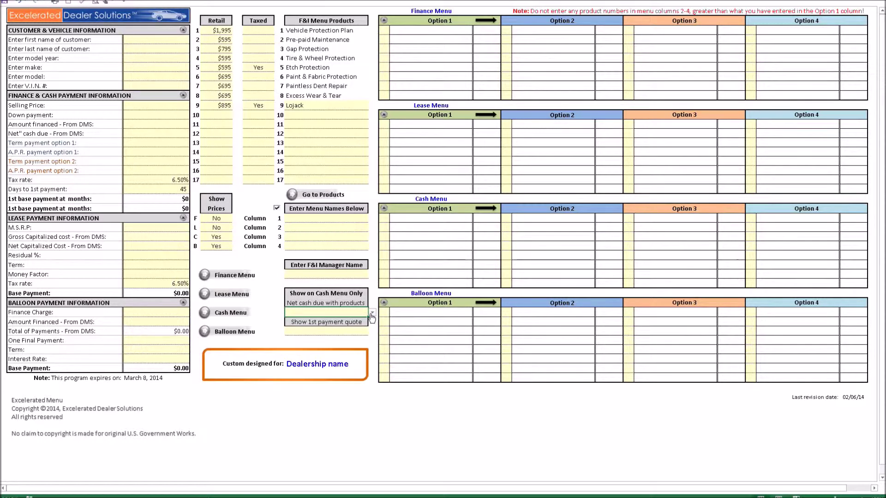
left_click(372, 314)
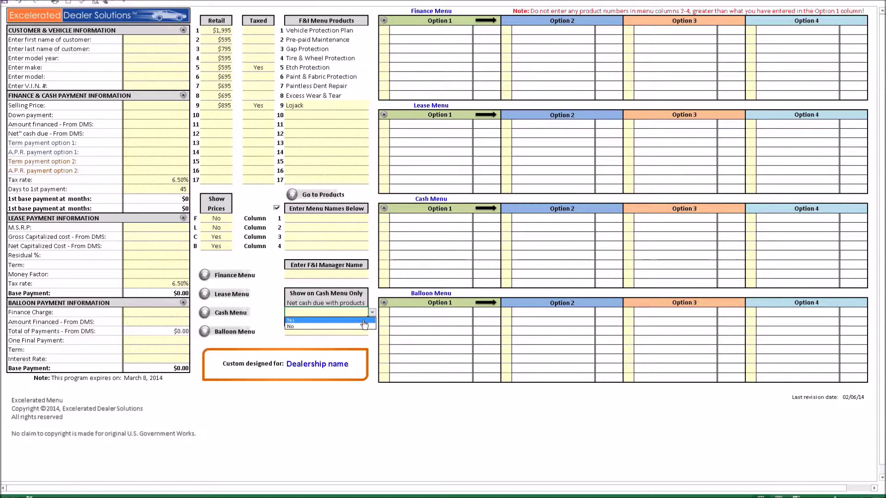
left_click(364, 321)
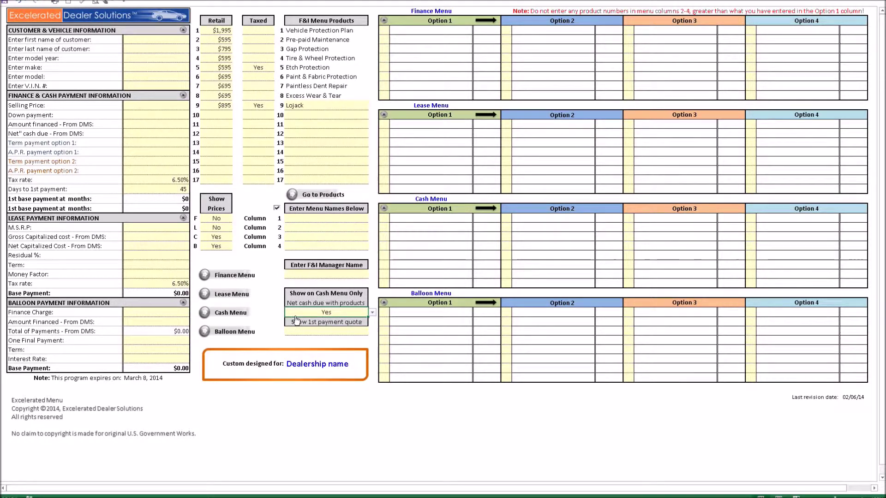
Set 'Show 1st payment quote' to Yes
left_click(339, 333)
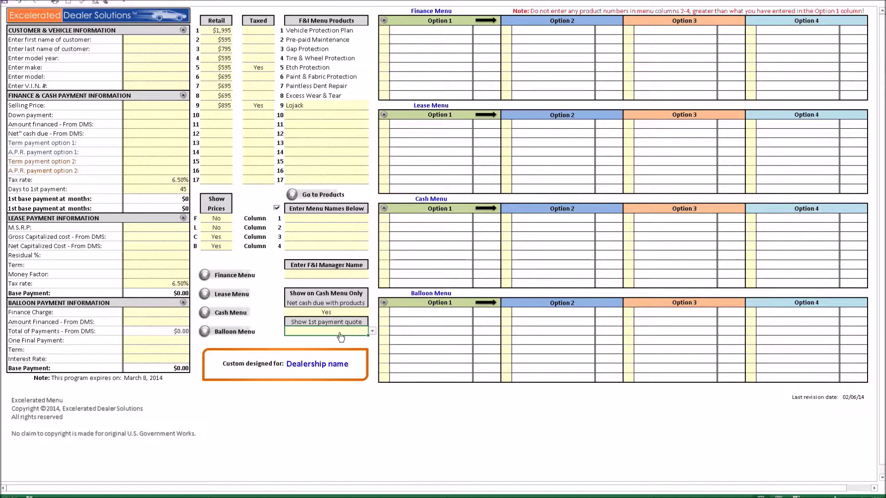
left_click(372, 332)
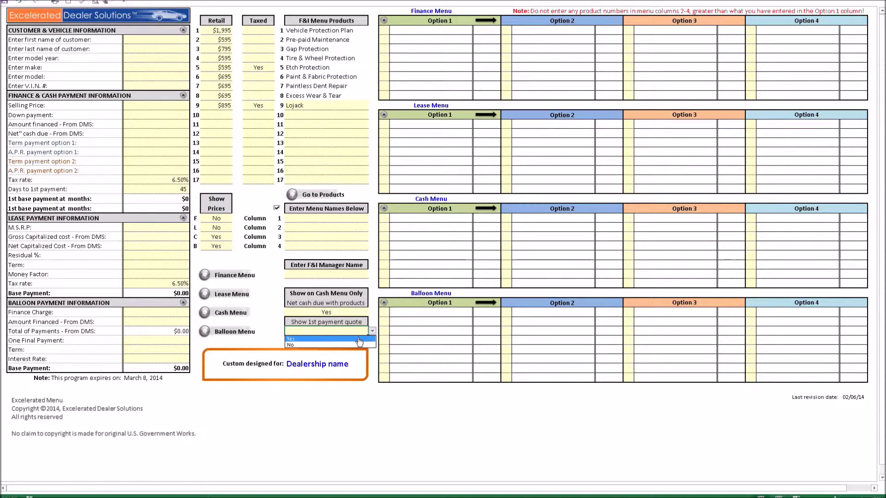
left_click(359, 340)
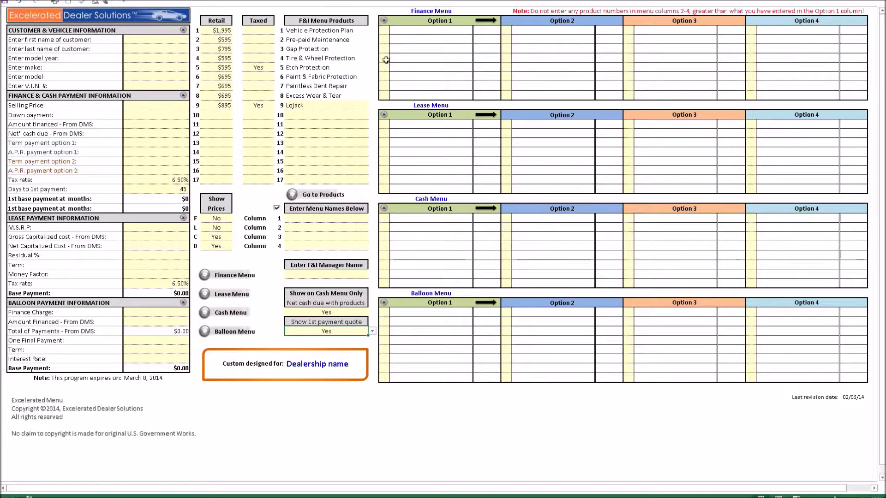
left_click(382, 31)
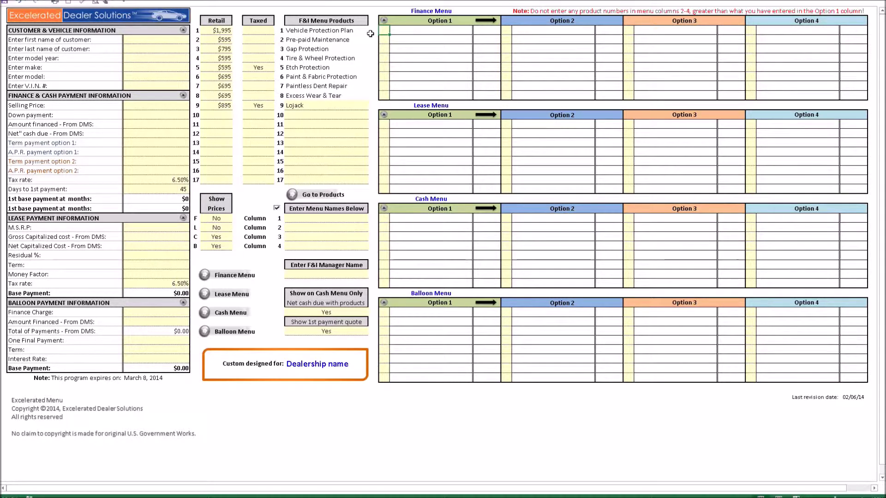
Enter products 1, 2, 4, 3 and 5 as the first lines of Finance Menu Option 1
type("1")
key("Return")
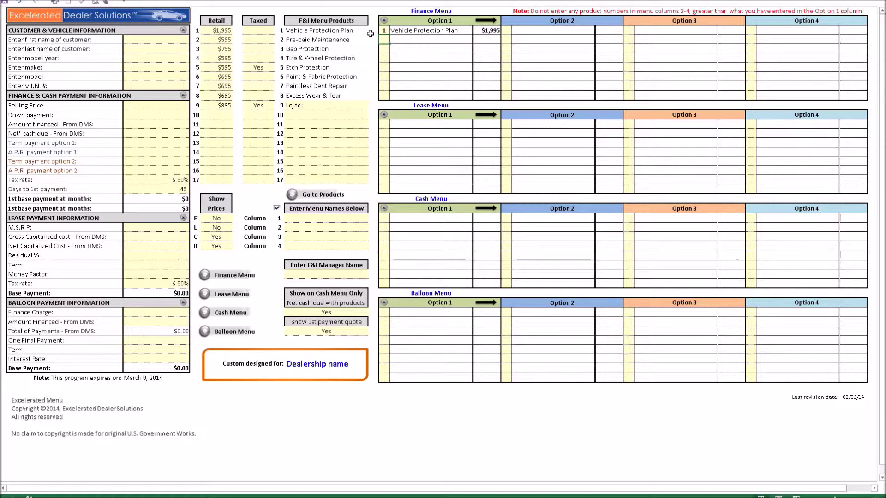
type("2")
key("Return")
type("4")
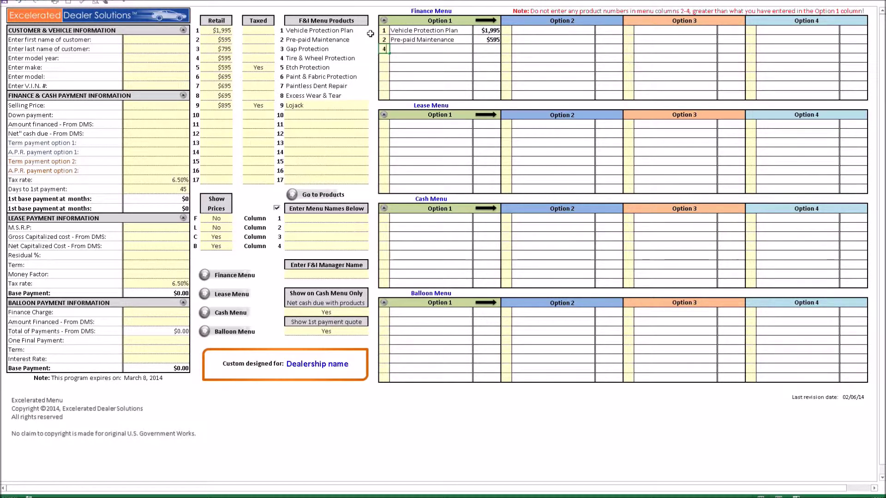
key("Return")
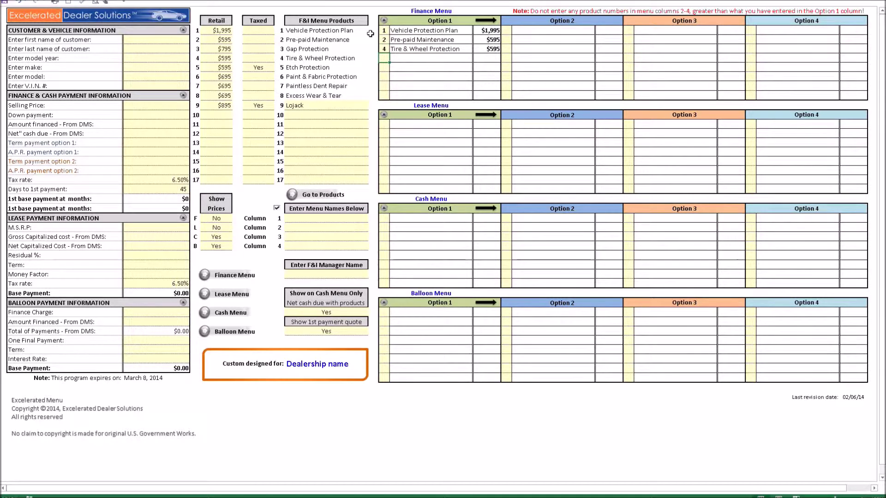
type("3")
key("Return")
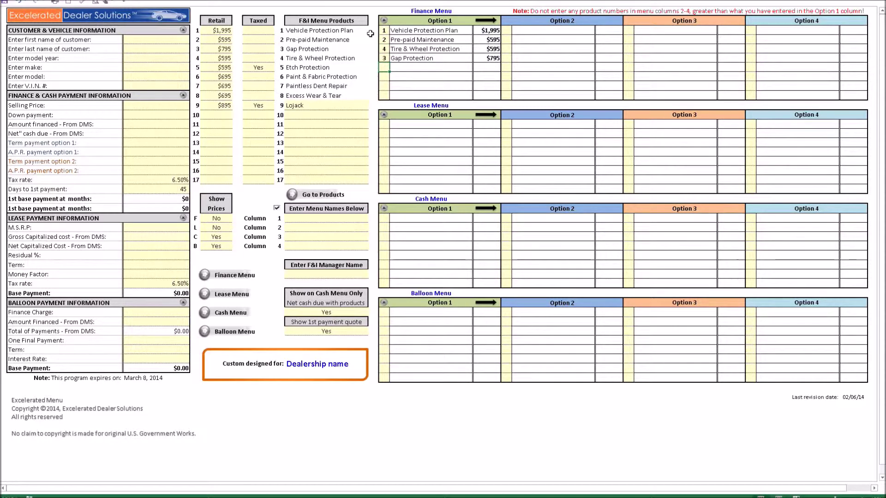
type("5")
key("Return")
Add products 9, 6 and 7 to Finance Option 1, then fill Options 2–4 from it
type("9")
key("Return")
type("6")
key("Return")
type("7")
key("Return")
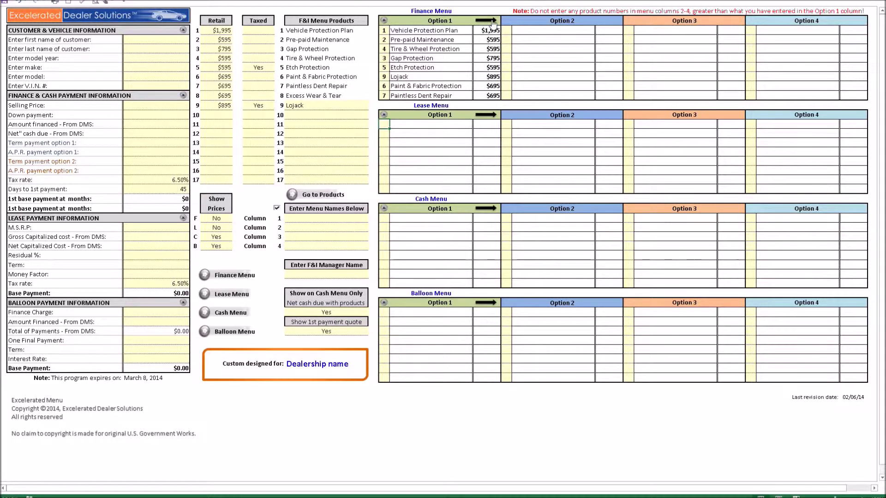
left_click(493, 21)
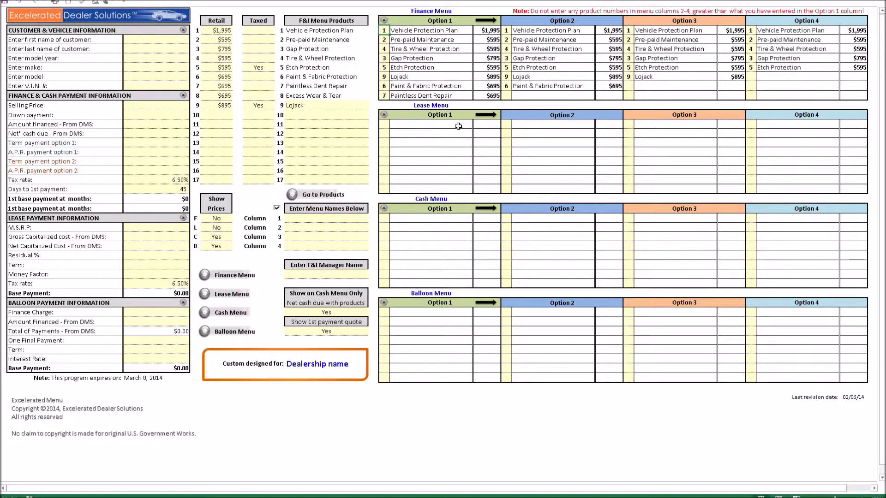
left_click(388, 125)
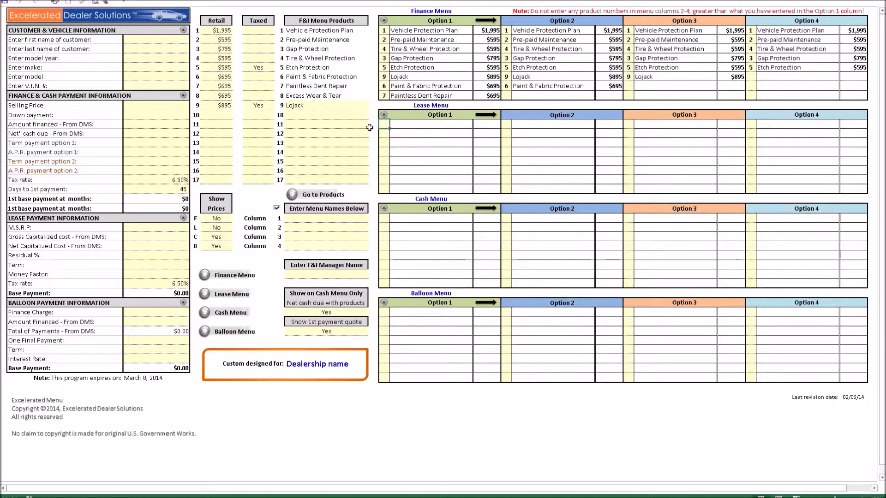
List products 8, 2, 4, 5, 9, 6, 7 in Lease Menu Option 1 and copy them to Options 2–4
type("8")
key("Return")
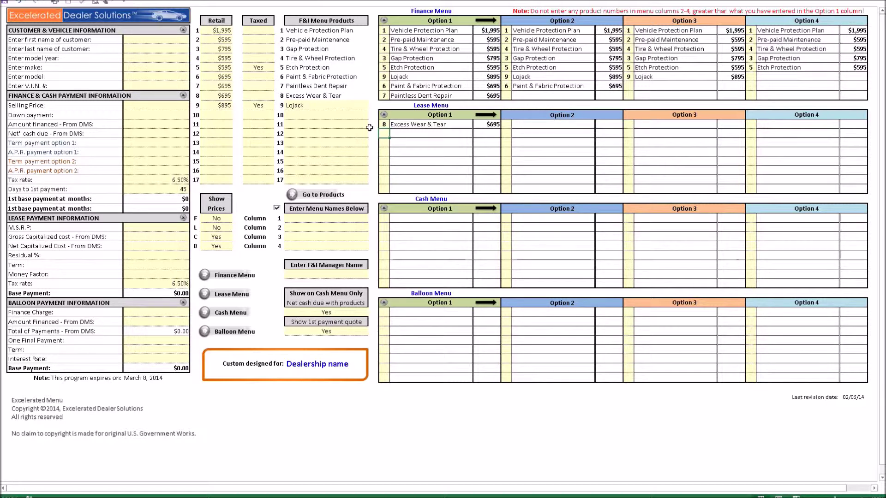
type("2")
key("Return")
type("4")
key("Return")
type("5")
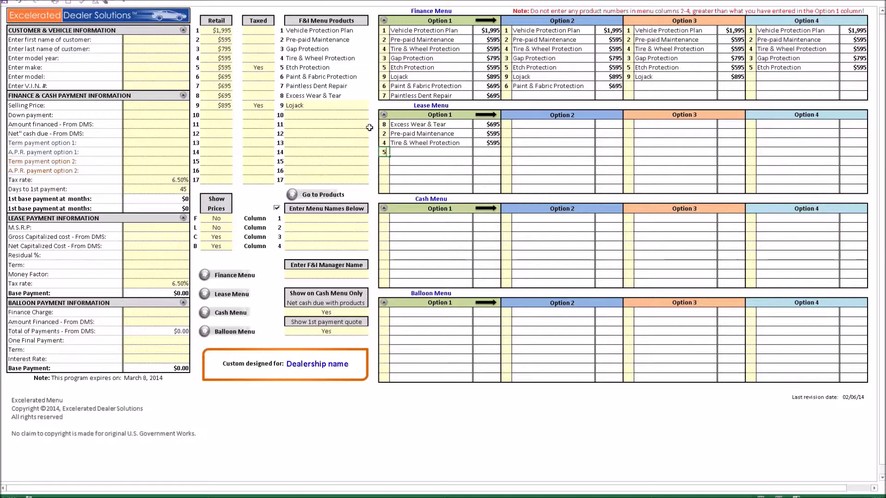
key("Return")
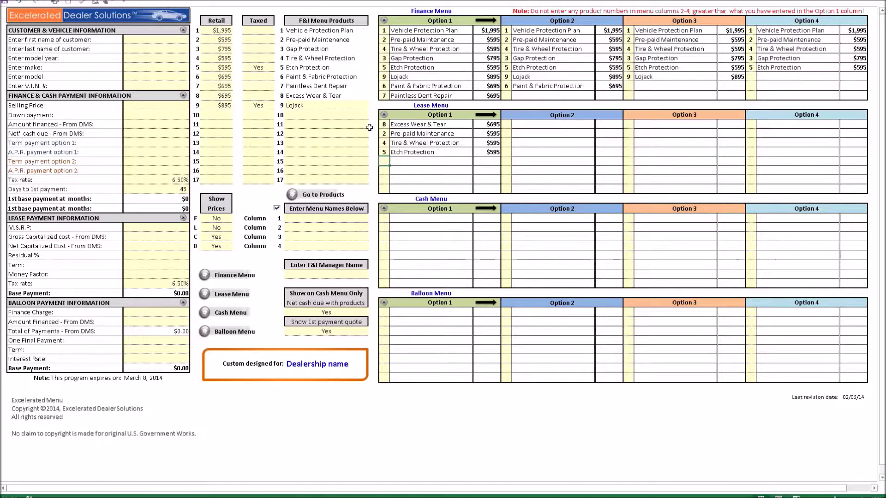
type("9")
key("Return")
type("6")
key("Return")
type("7")
key("Return")
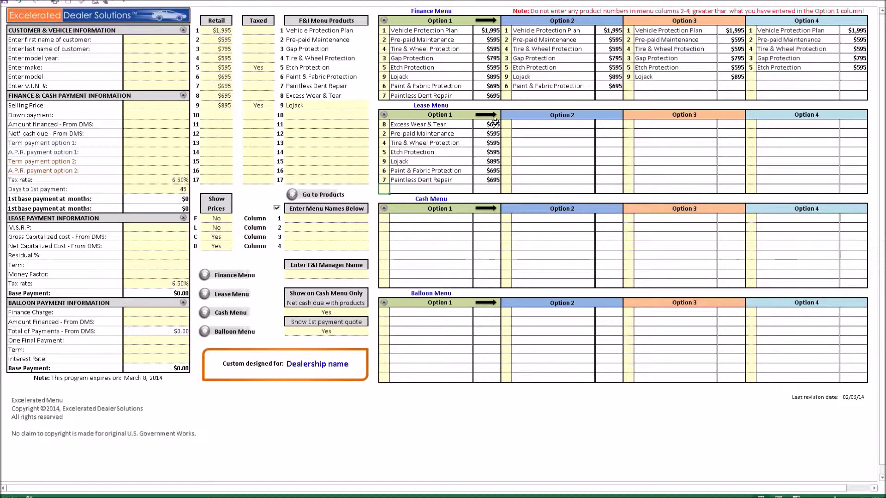
left_click(494, 116)
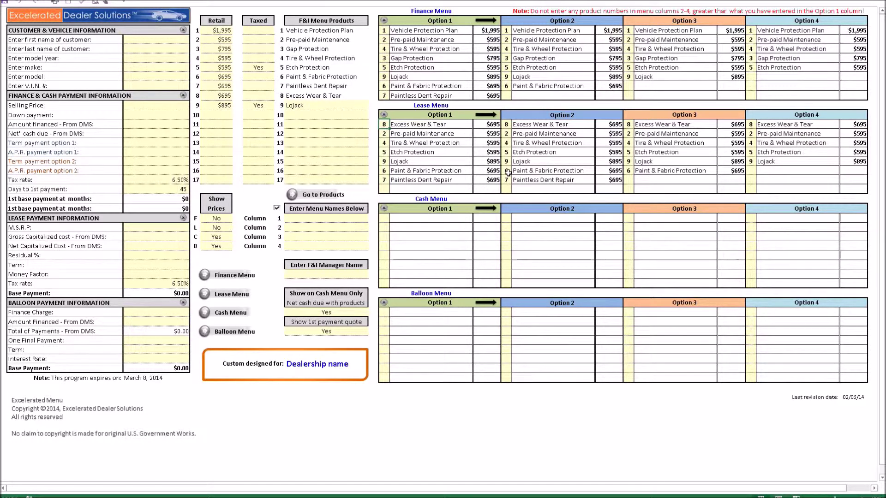
Trim lease Options 2, 3 and 4 down to five, three and two products
key("Delete")
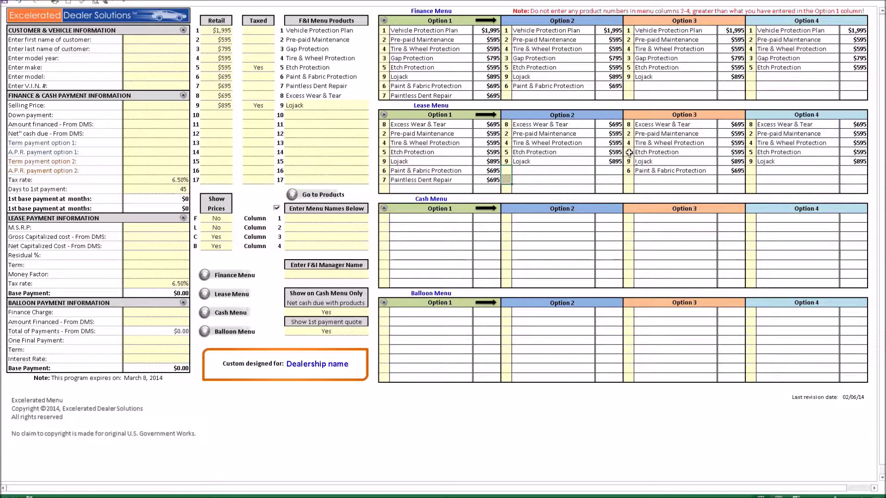
left_click_drag(628, 161, 627, 179)
left_click(628, 152, "shift")
key("Delete")
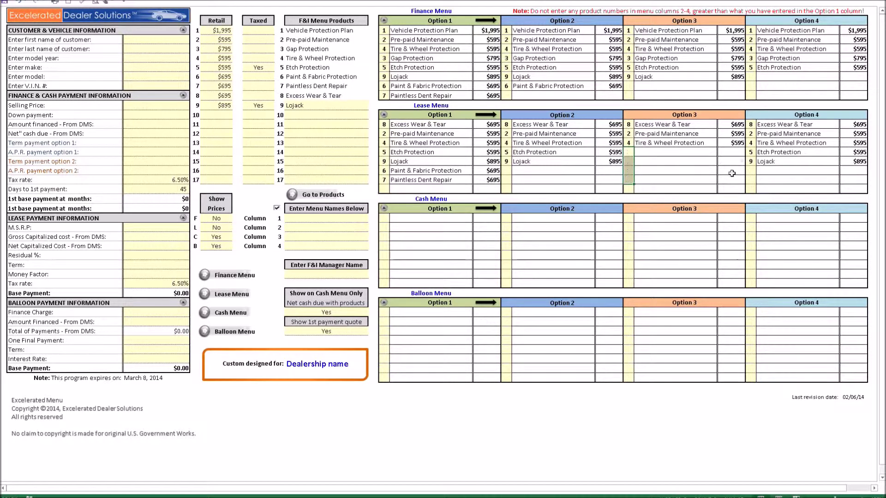
left_click_drag(752, 144, 754, 170)
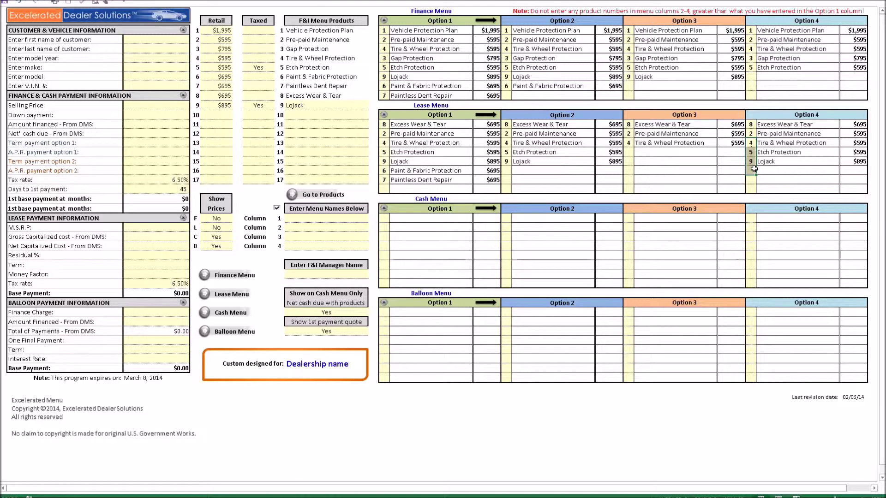
key("Delete")
left_click(753, 169)
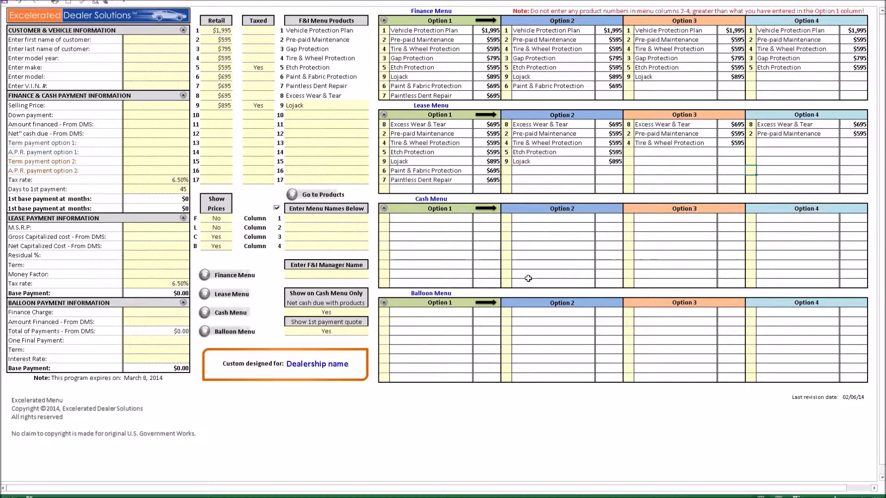
List products 1, 2, 4, 5, 9, 6, 7 in Cash Menu Option 1 and copy them to Options 2–4
left_click(386, 221)
type("1")
key("Return")
type("2")
key("Return")
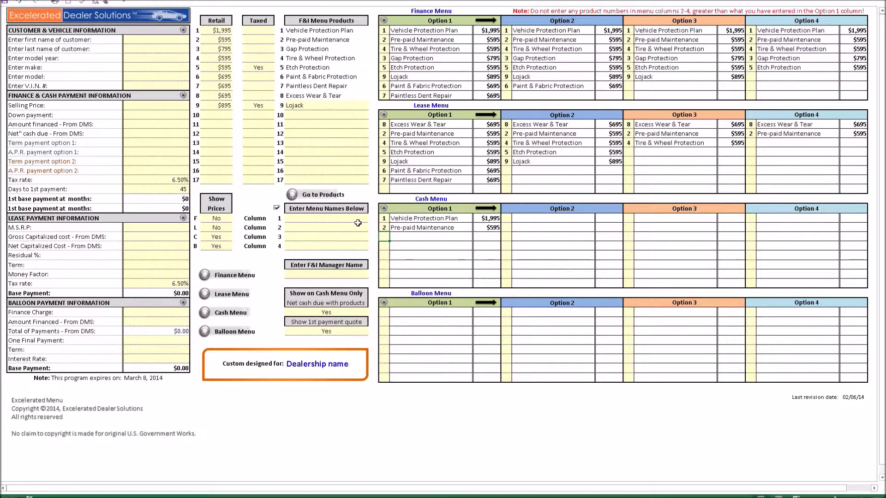
type("4")
key("Return")
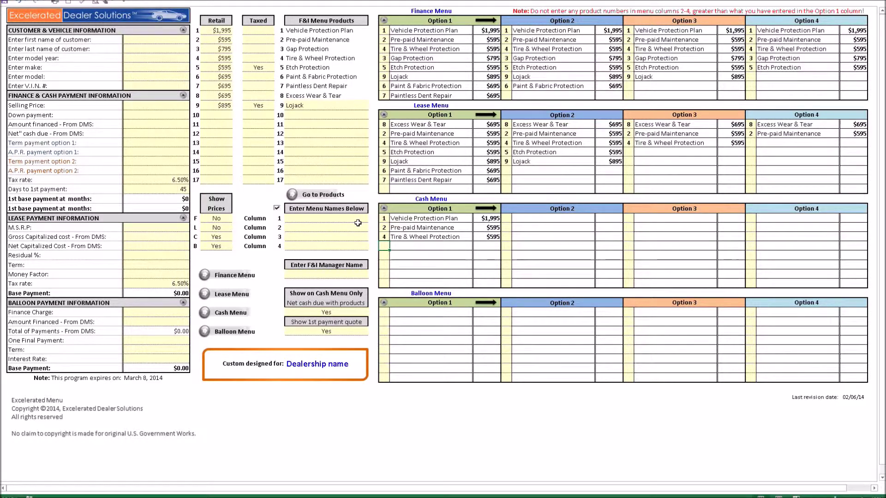
type("5")
key("Return")
type("9")
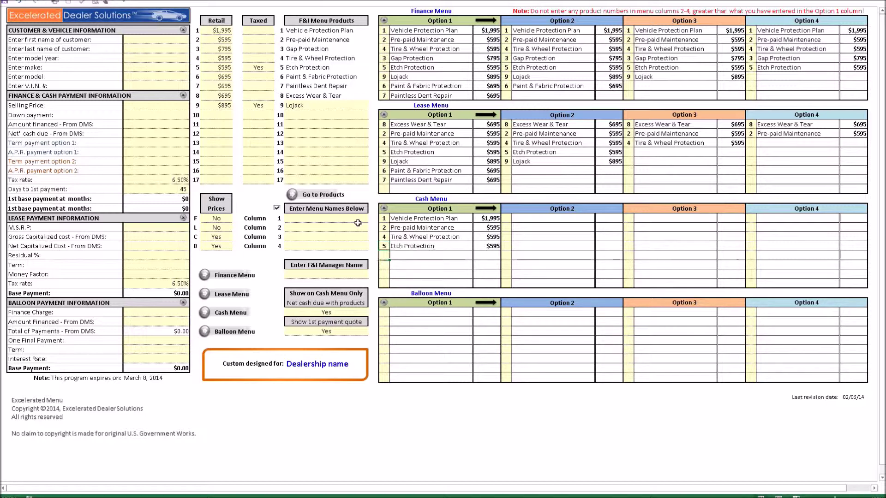
key("Return")
type("6")
key("Return")
type("7")
key("Return")
left_click(486, 210)
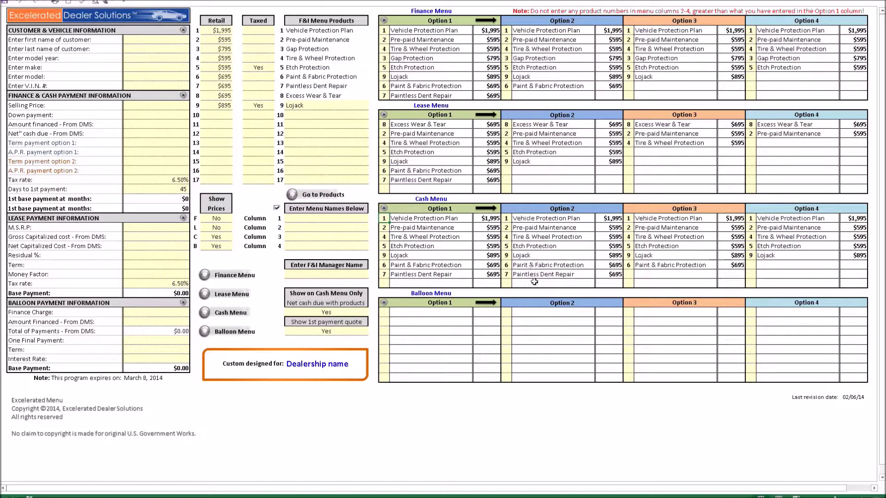
Trim cash Options 2, 3 and 4 down to five, three and two products
left_click(507, 267)
left_click_drag(507, 268, 507, 275)
key("Delete")
left_click_drag(629, 246, 629, 265)
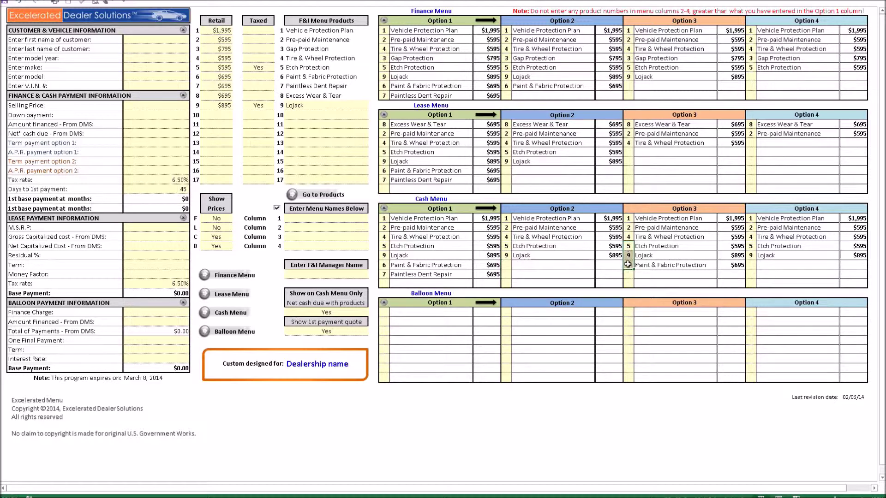
key("Delete")
left_click_drag(750, 246, 750, 259)
key("Delete")
left_click(752, 266)
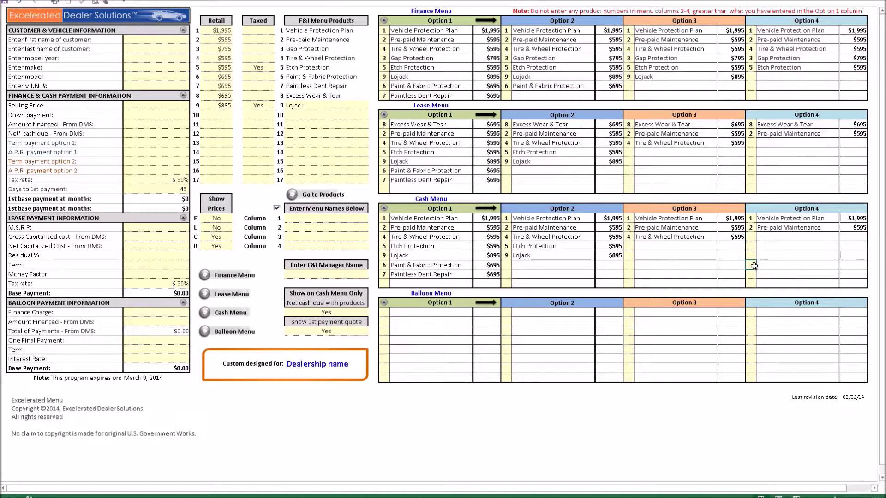
left_click(384, 312)
Enter products 1, 2, 4 and 3 as the first lines of Balloon Menu Option 1
type("1")
key("Return")
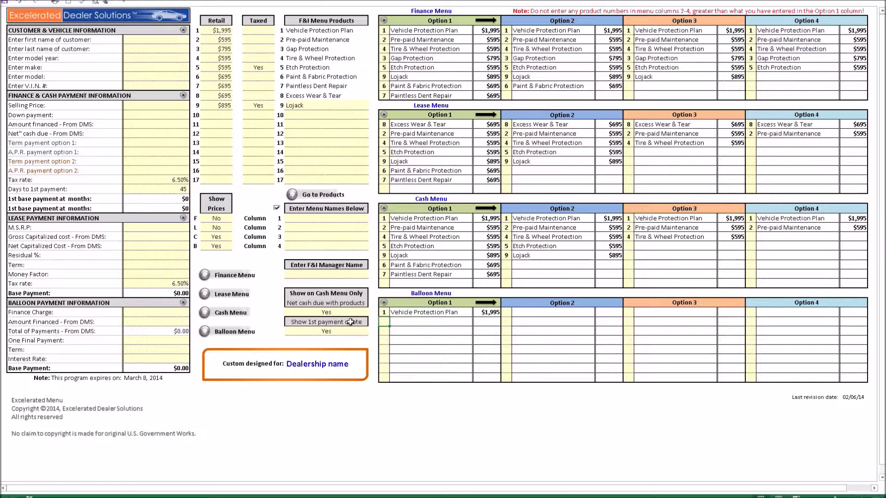
type("2")
key("Return")
type("4")
key("Return")
type("3")
key("Return")
Add products 5, 9, 6 and 7, then copy the balloon list into Options 2–4
type("5")
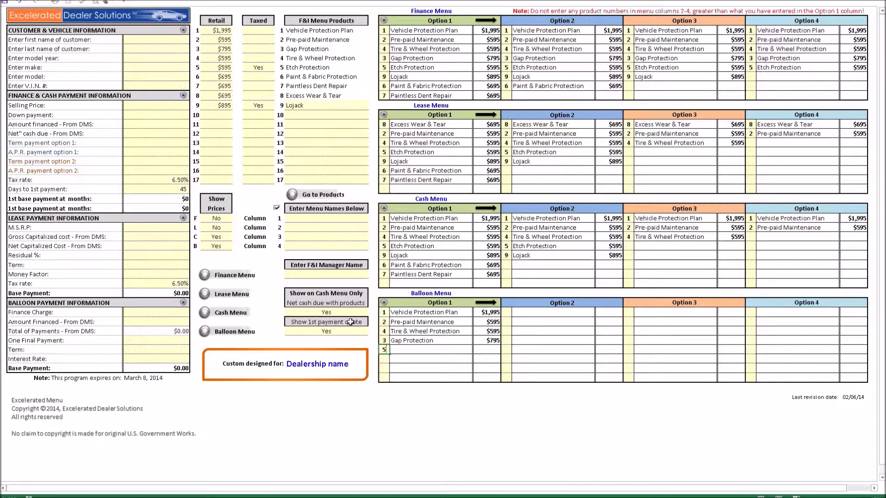
key("Return")
type("9")
key("Return")
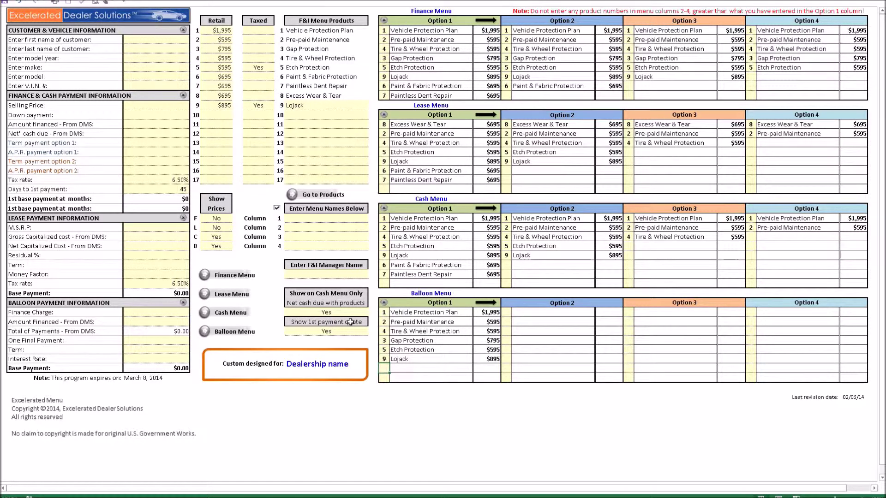
type("6")
key("Return")
type("7")
key("Return")
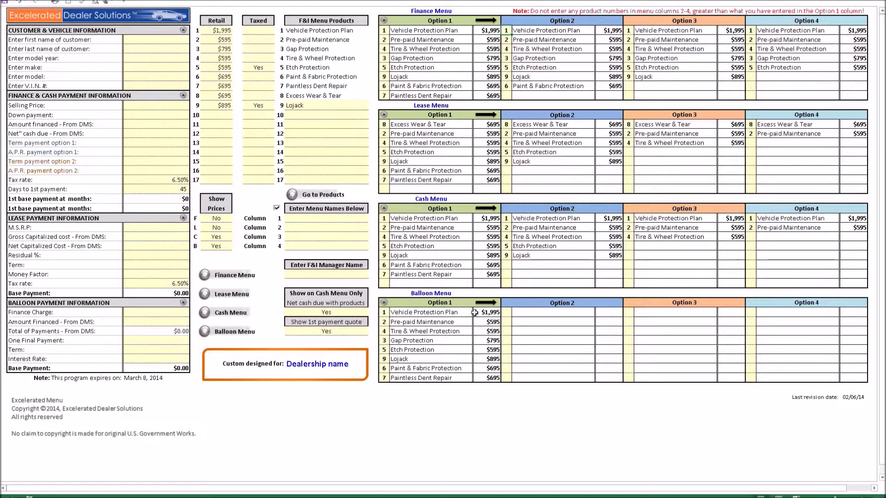
left_click(489, 304)
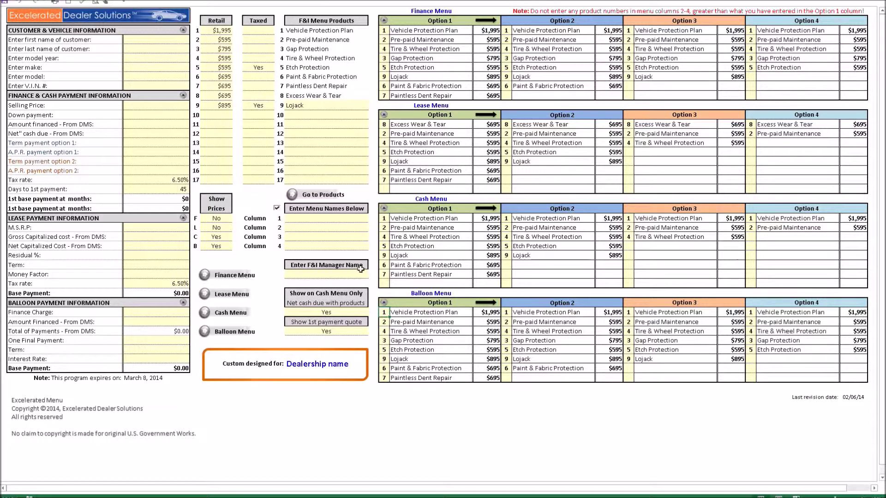
Jump to the product descriptions sheet with coverage, term options and Lojack description entries
left_click(328, 195)
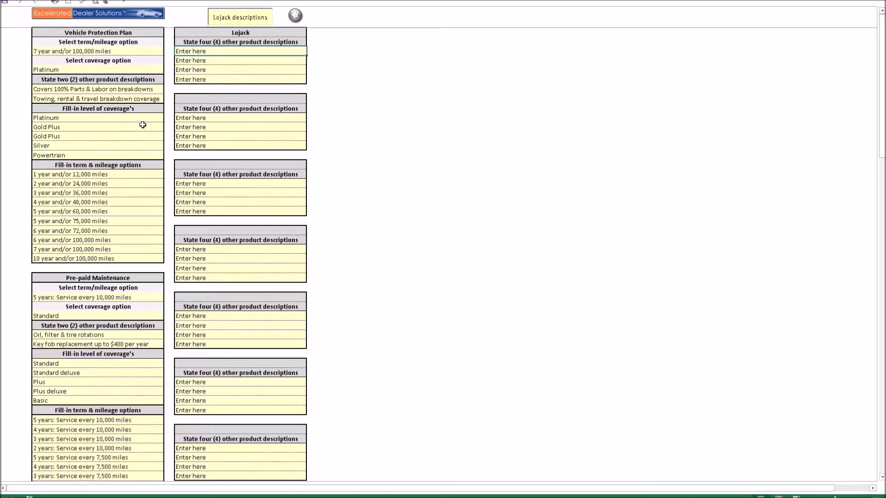
left_click(155, 51)
left_click(167, 51)
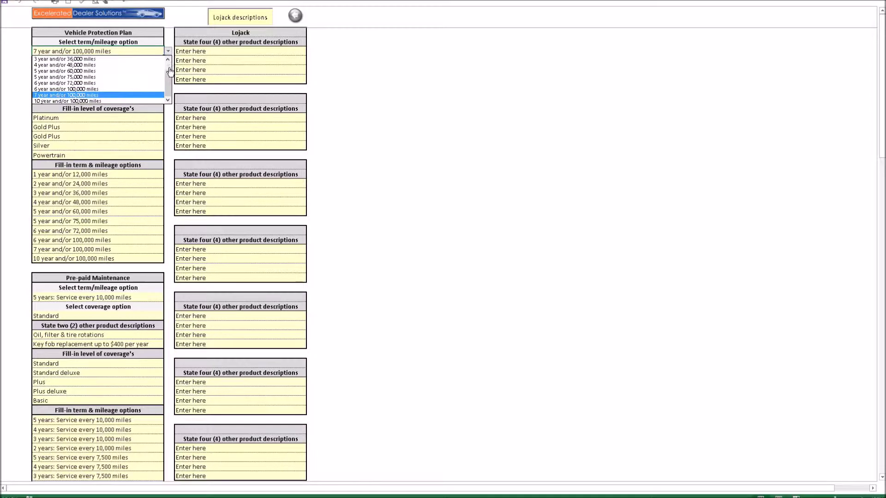
left_click_drag(168, 76, 171, 64)
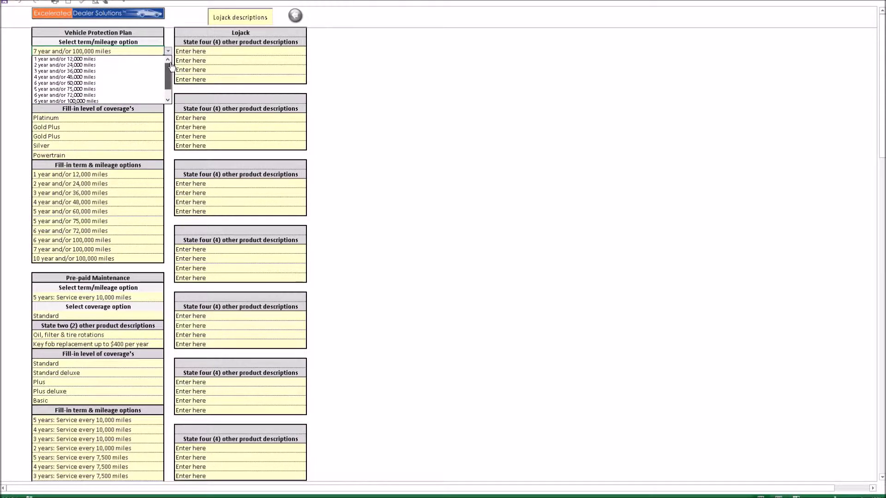
left_click(131, 215)
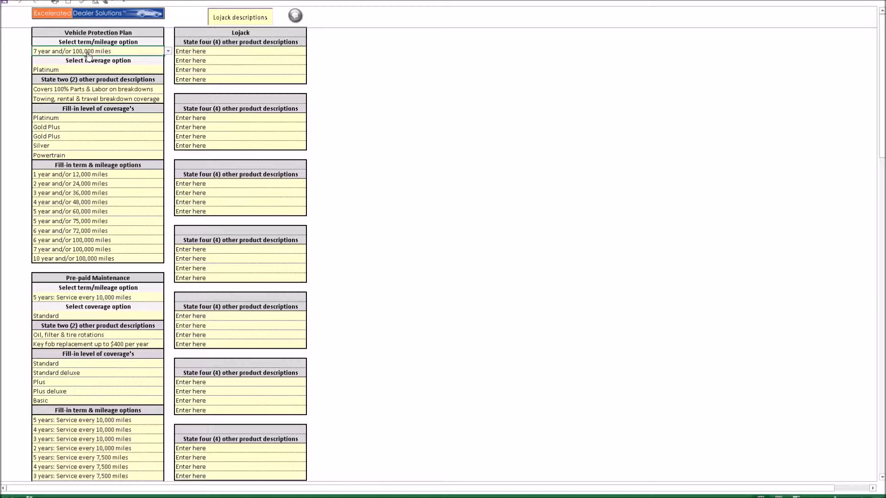
left_click(169, 52)
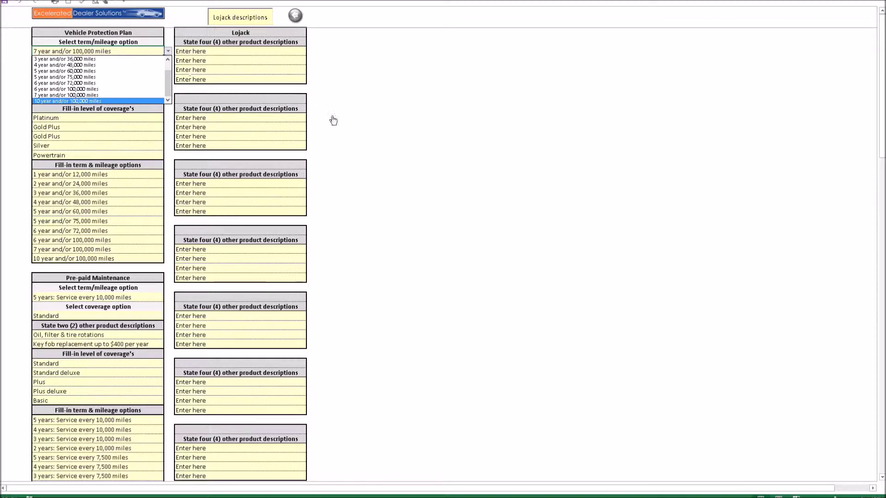
key("Escape")
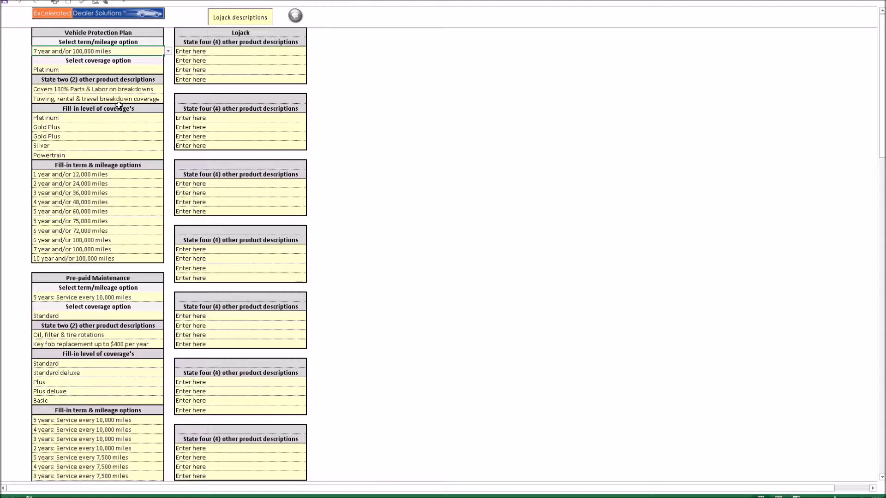
scroll(366, 152, "down", 3)
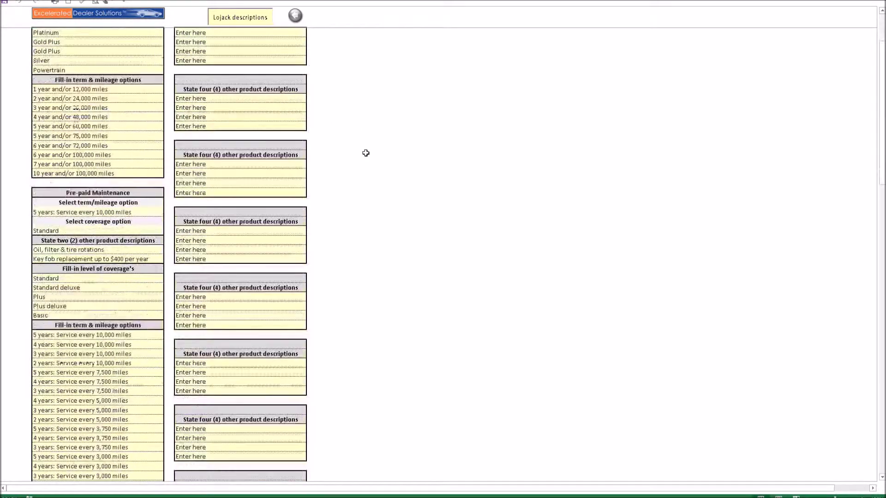
scroll(366, 153, "down", 3)
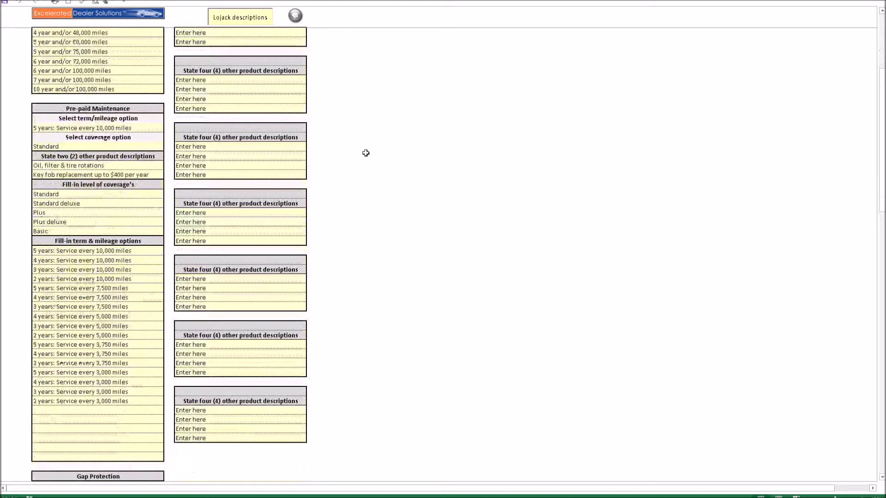
scroll(366, 152, "down", 2)
scroll(366, 152, "down", 1)
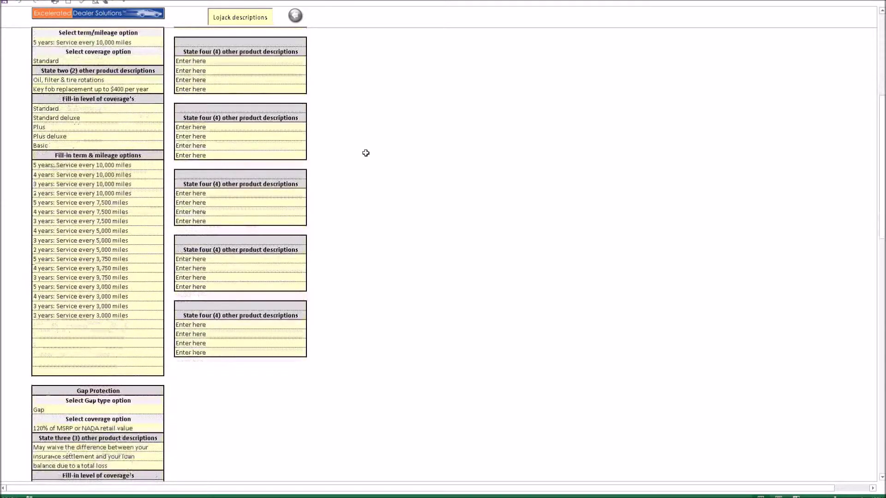
scroll(366, 153, "down", 2)
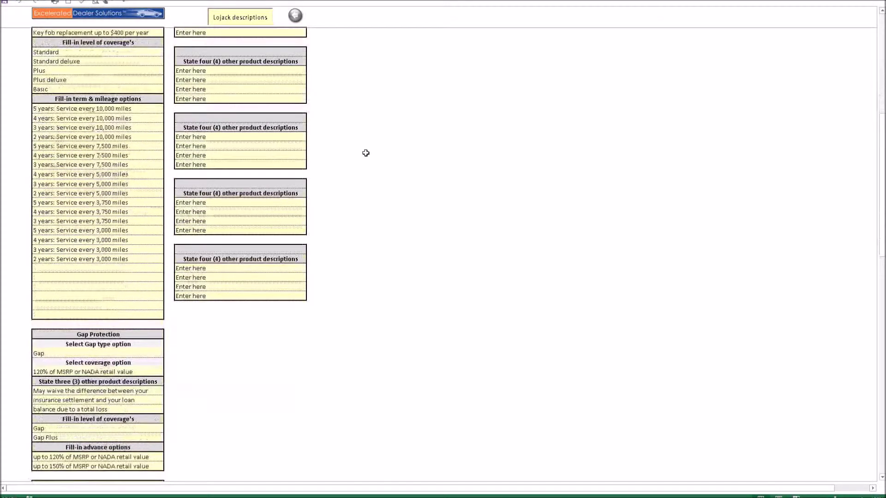
scroll(365, 153, "down", 2)
scroll(366, 153, "down", 2)
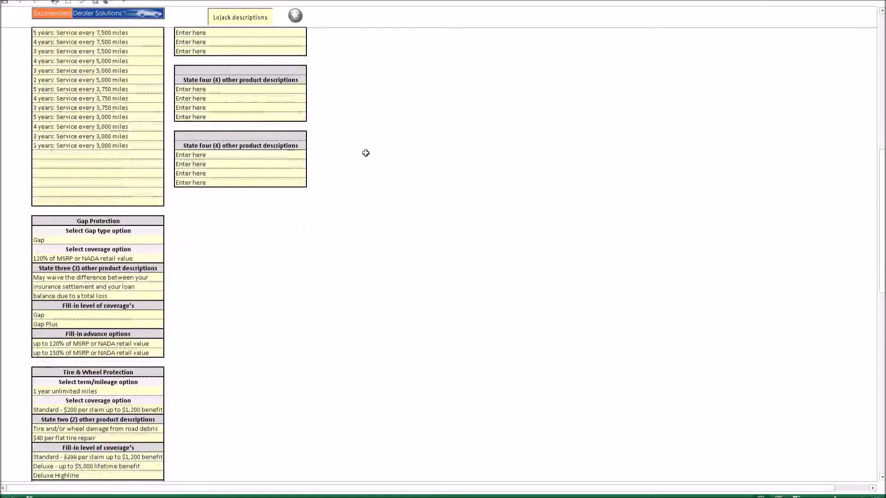
scroll(366, 153, "down", 2)
scroll(366, 153, "down", 4)
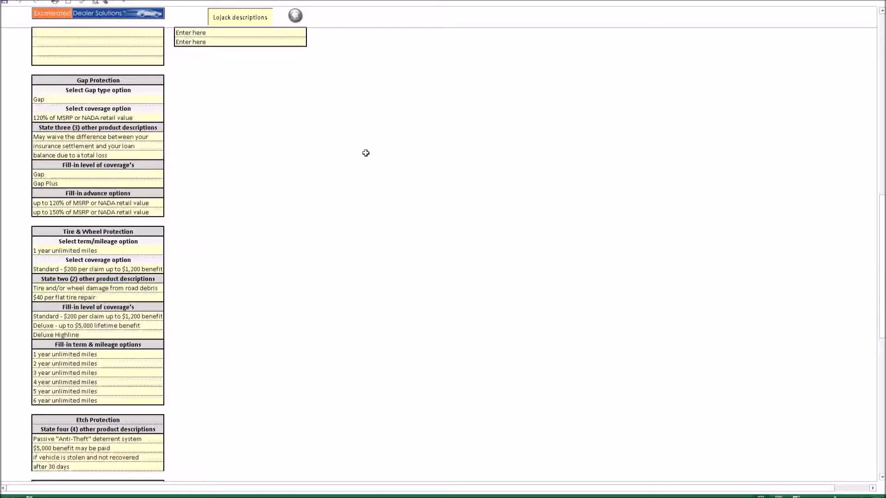
scroll(366, 153, "down", 10)
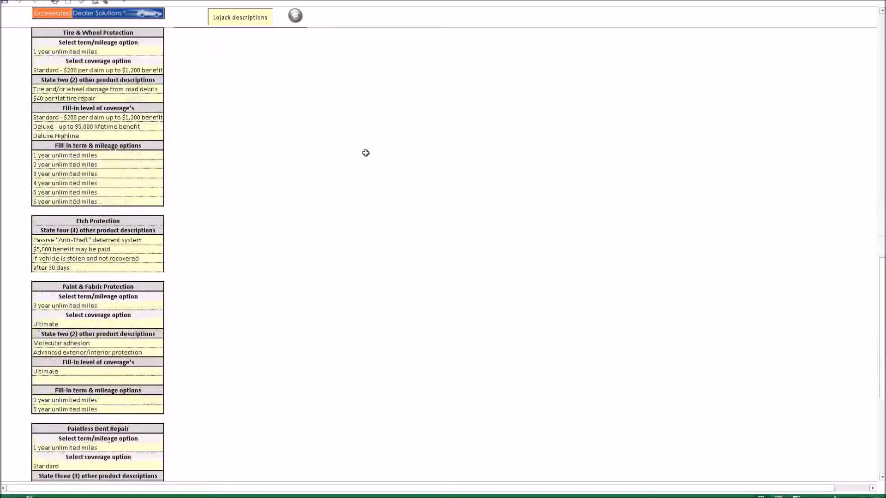
scroll(366, 152, "down", 7)
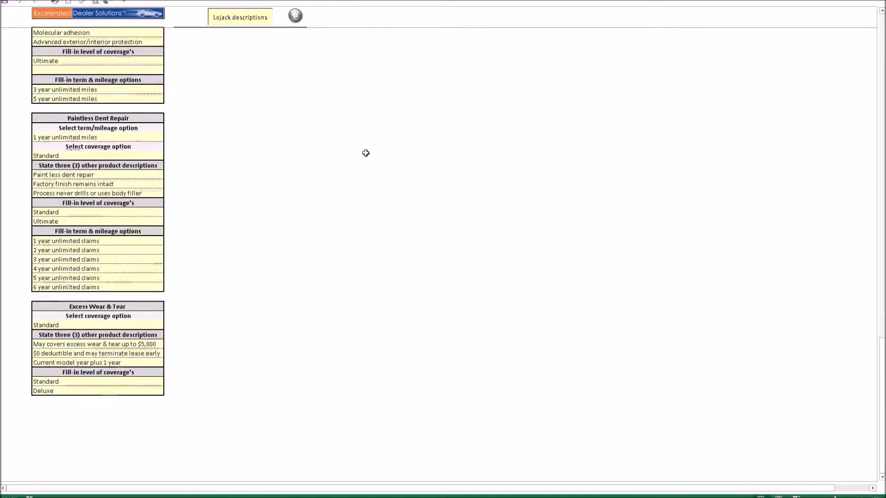
scroll(366, 153, "up", 20)
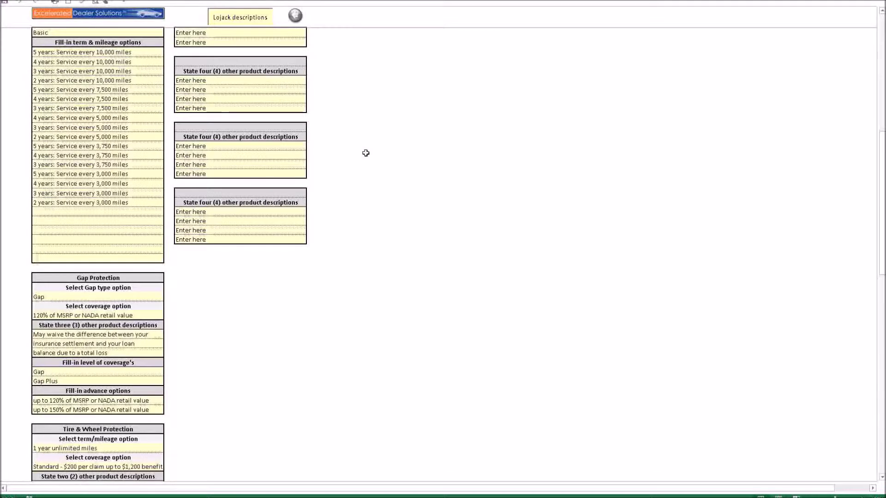
scroll(366, 153, "up", 13)
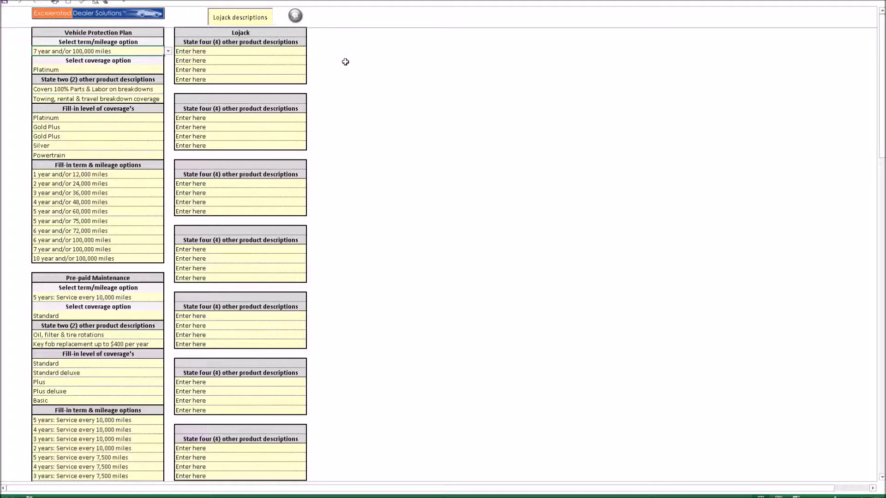
Fill the Lojack box with preset descriptions, then delete the 24 Hour Recovery Guarantee line
left_click(256, 19)
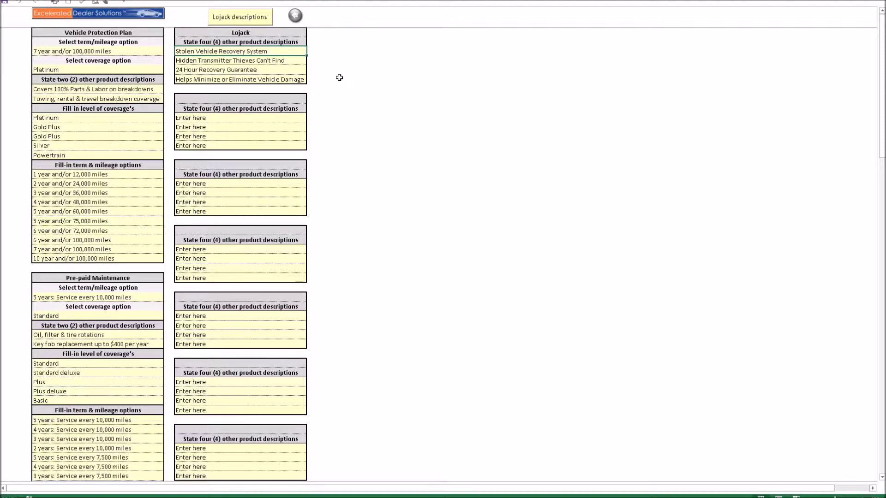
left_click(235, 70)
key("Delete")
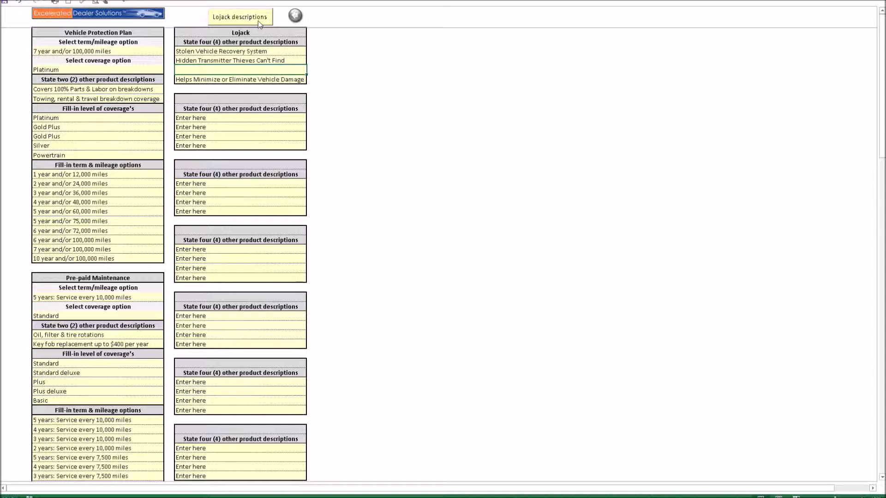
Reset and refill the Lojack box with its four descriptions, then return to the main menu sheet
left_click(259, 21)
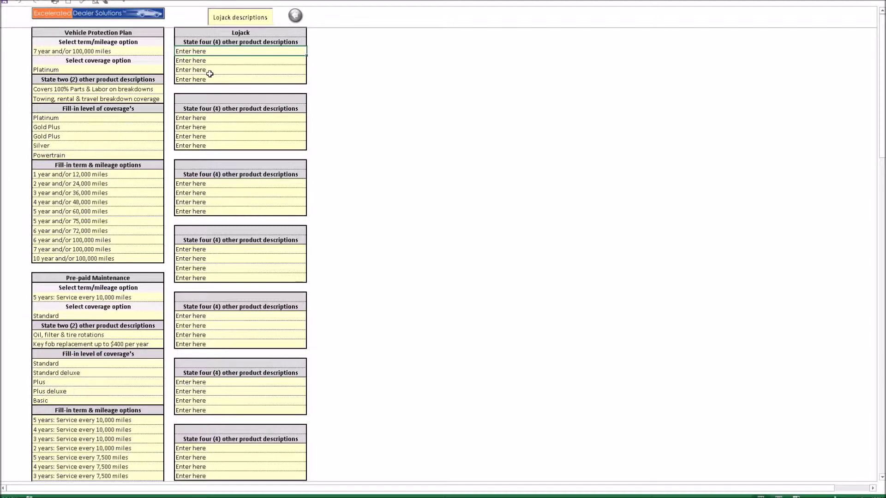
left_click(246, 18)
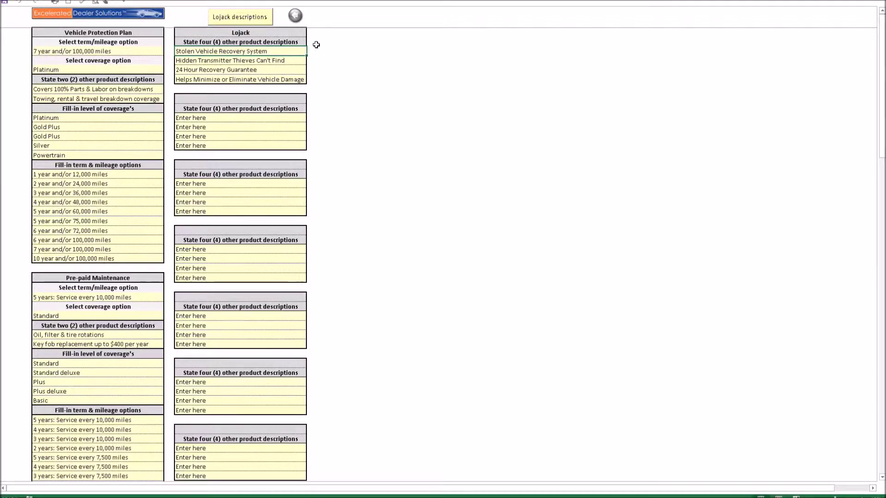
left_click(295, 16)
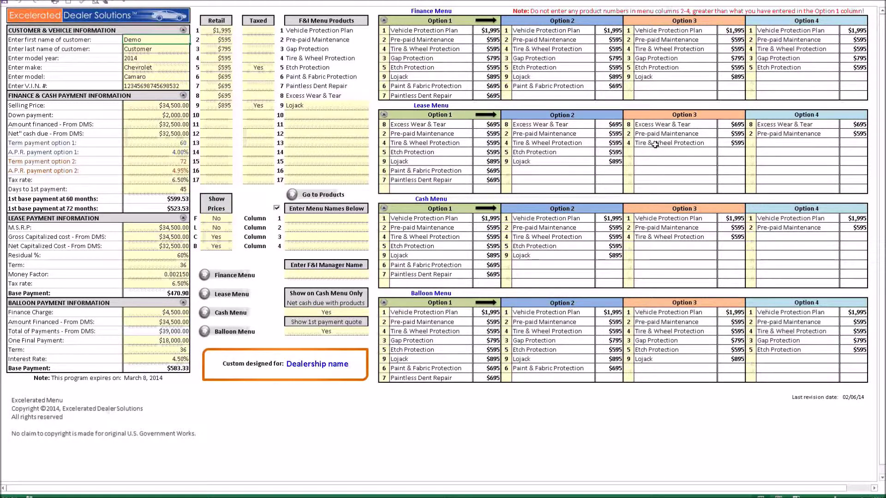
Open the Finance Menu pages and scroll through Options 1–4 with their 60/72-month payments
left_click(230, 276)
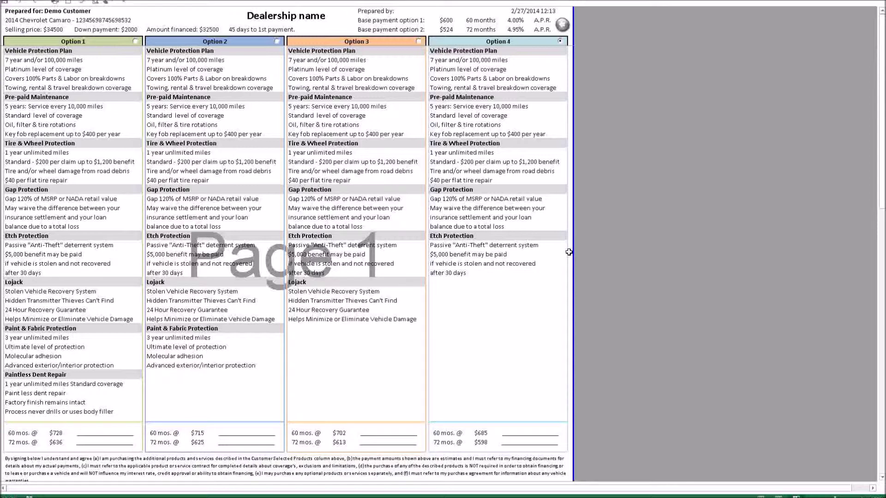
scroll(602, 248, "down", 1)
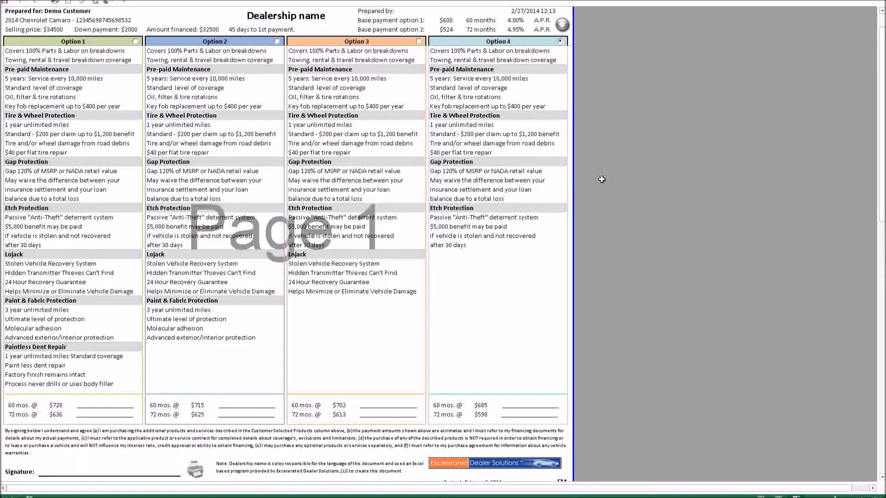
scroll(602, 179, "down", 6)
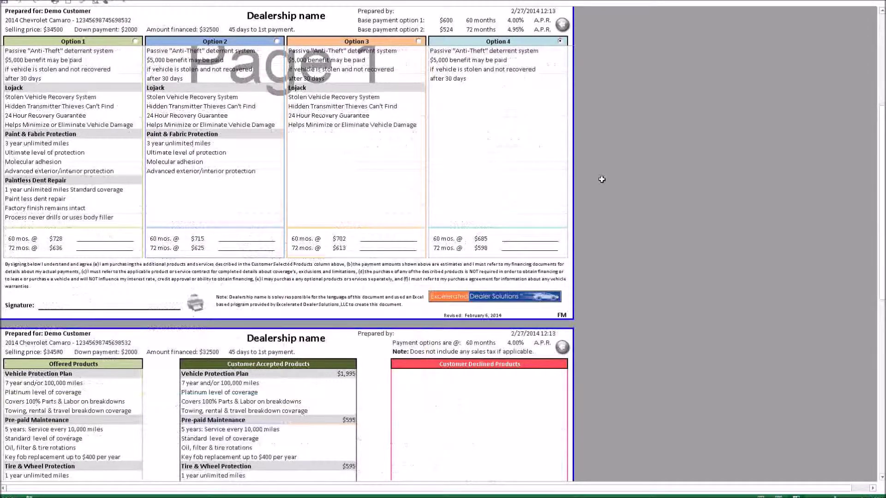
scroll(602, 179, "down", 5)
scroll(602, 179, "down", 2)
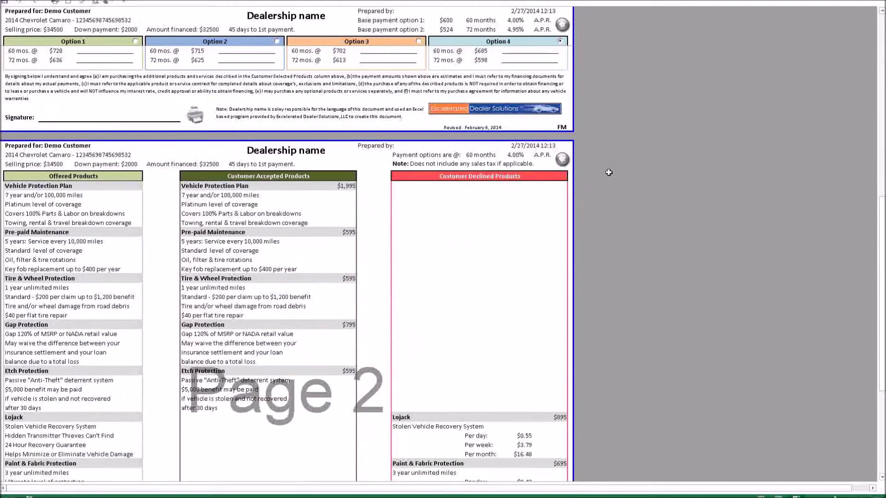
scroll(610, 170, "down", 3)
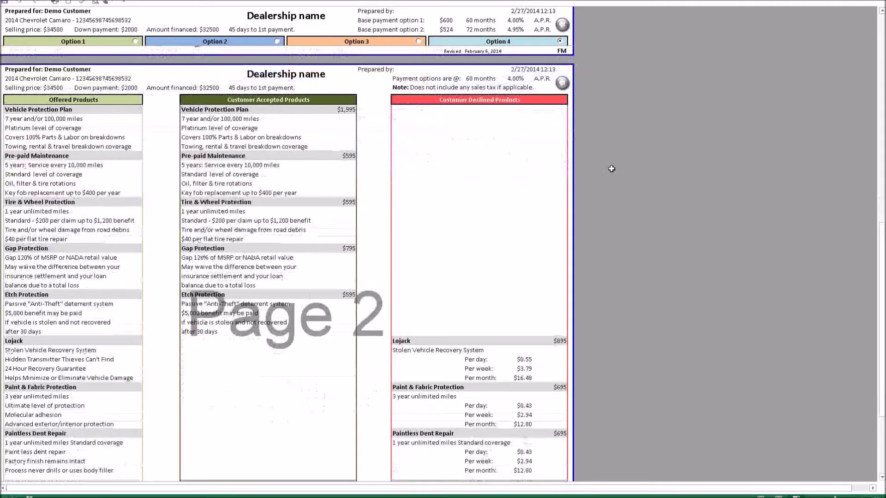
scroll(612, 169, "down", 1)
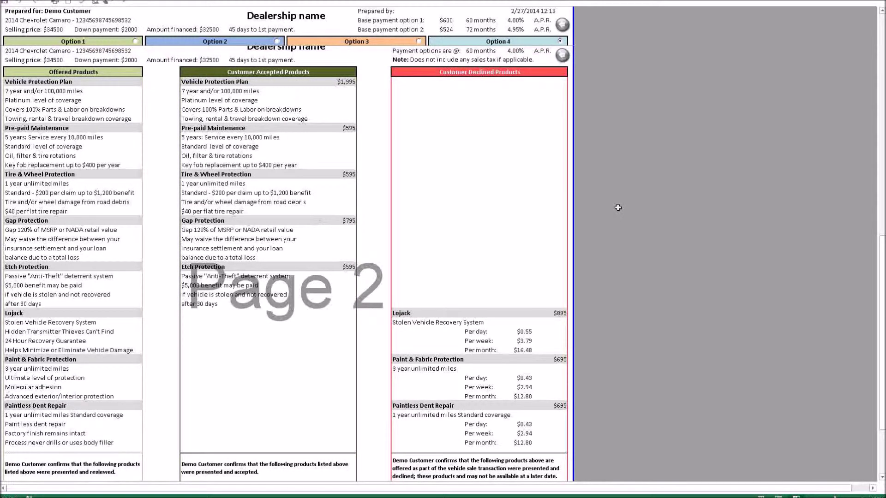
scroll(618, 207, "down", 2)
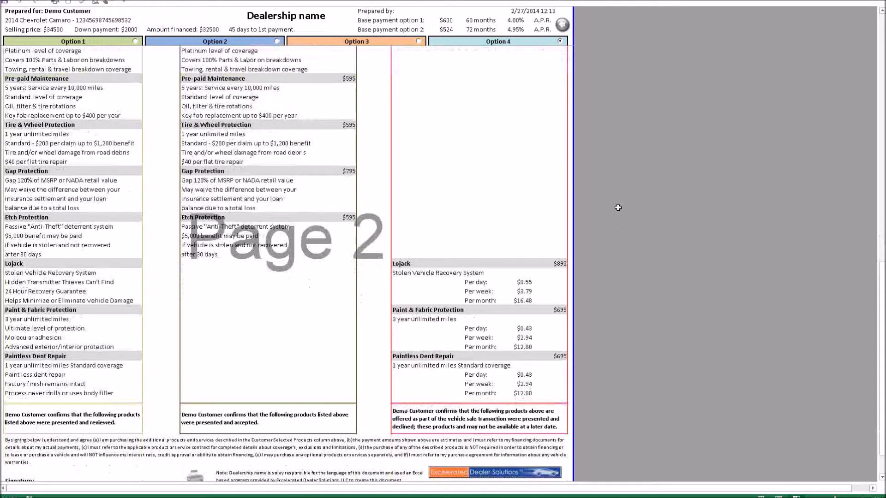
scroll(618, 208, "down", 1)
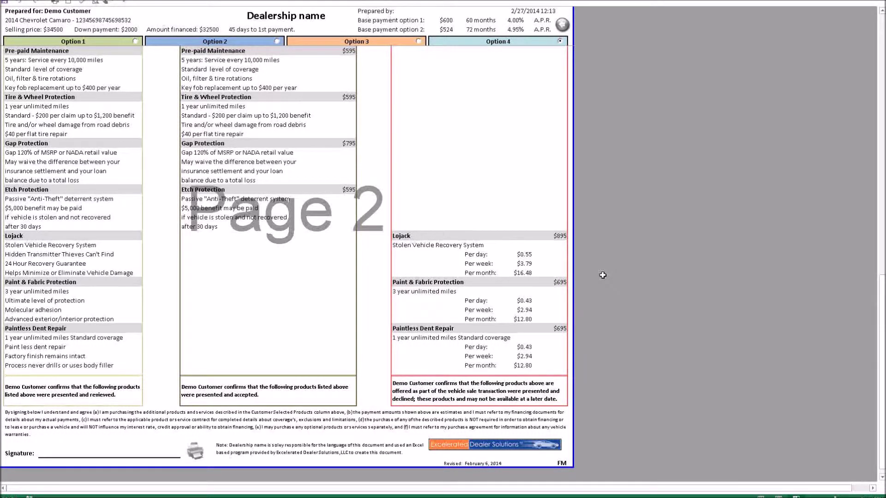
scroll(603, 275, "up", 2)
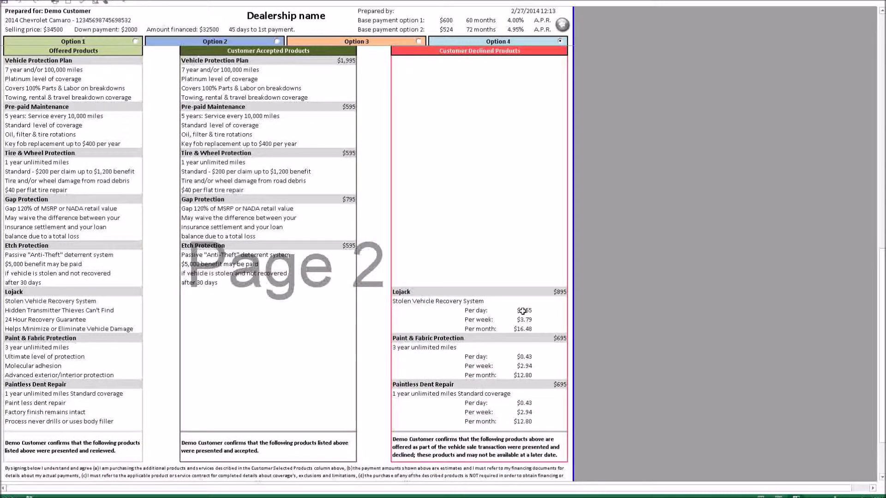
scroll(522, 312, "up", 17)
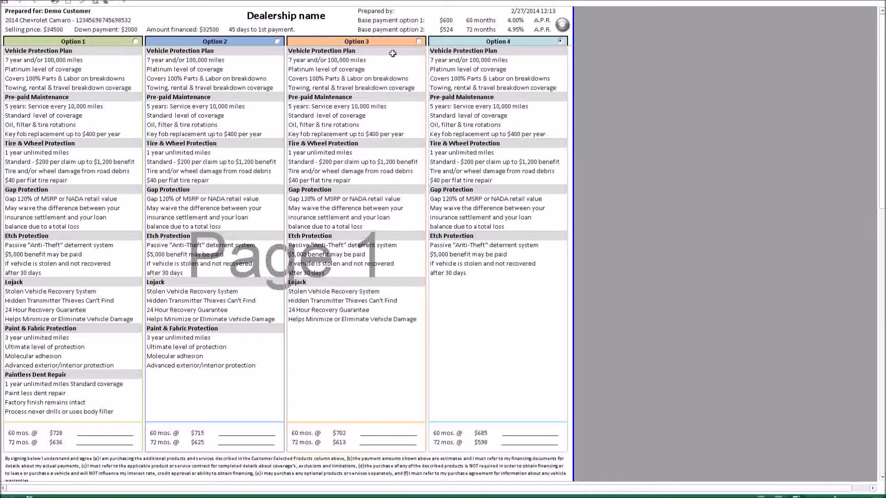
Select finance Option 3 so Lojack is accepted, check Page 2, and return to the input sheet
left_click(418, 42)
scroll(460, 129, "down", 15)
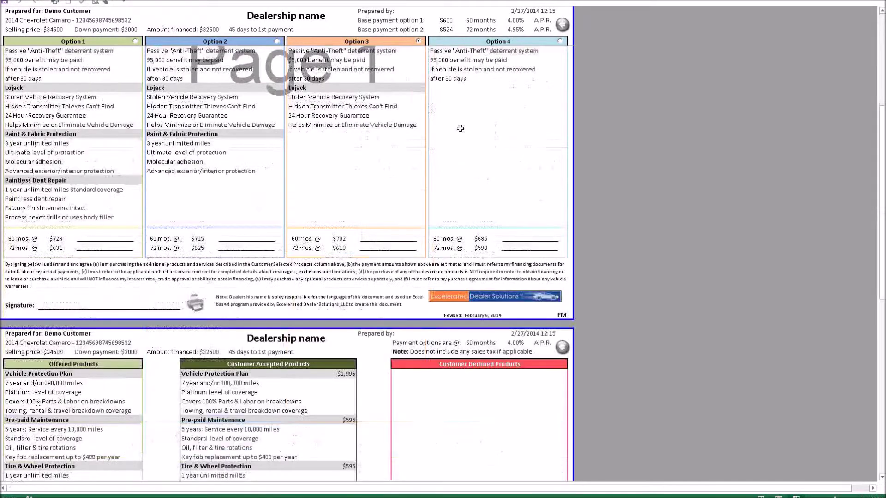
scroll(310, 138, "down", 4)
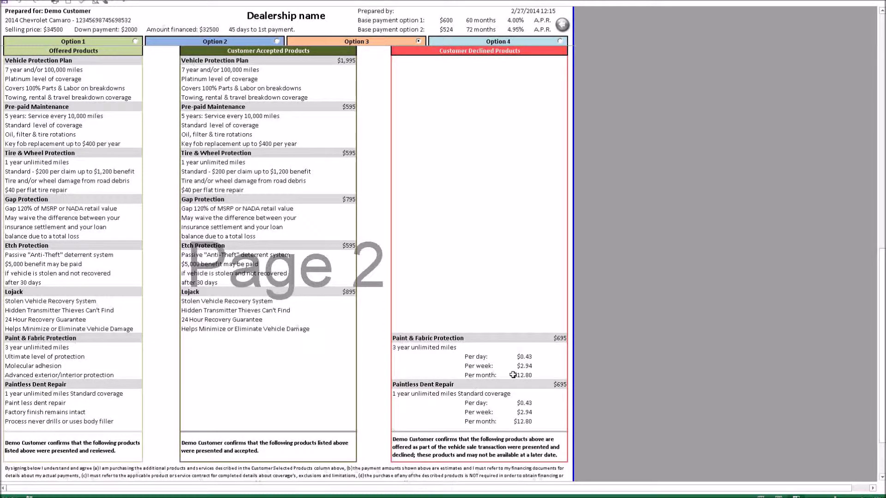
scroll(513, 374, "up", 10)
scroll(513, 375, "up", 1)
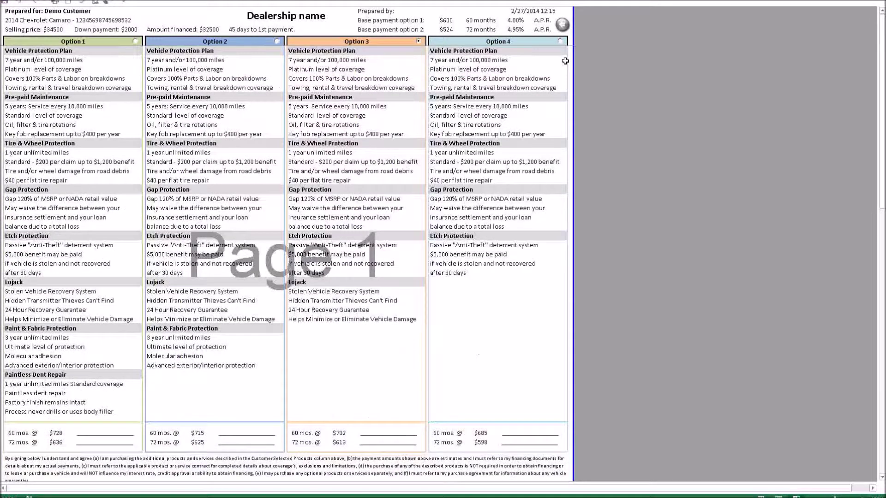
left_click(562, 25)
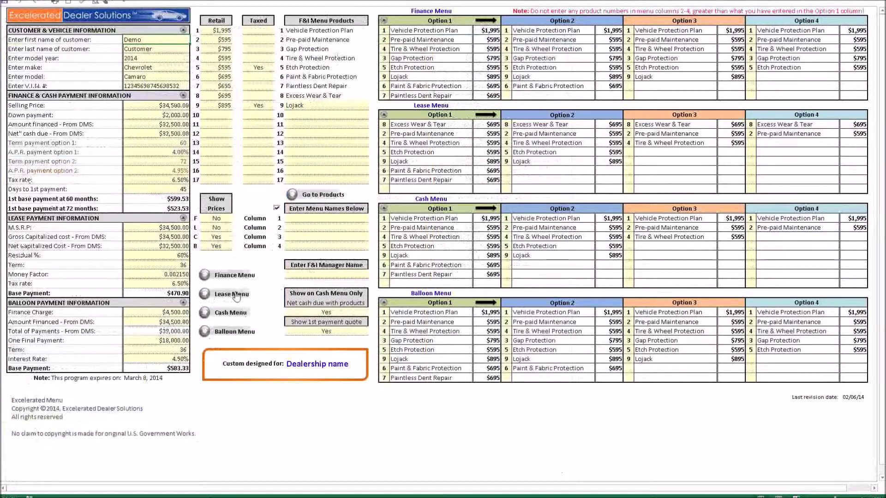
Open the Lease Menu and select Option 4 ($512 for 36 months) as the customer's choice
left_click(235, 294)
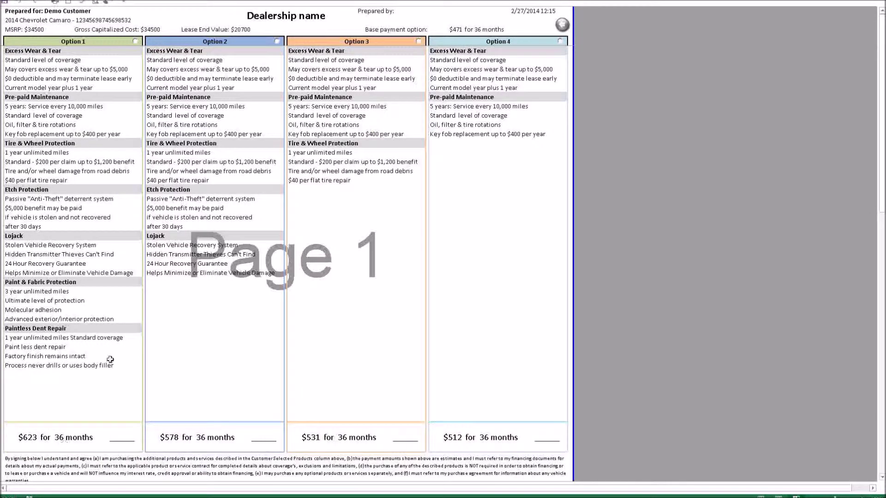
scroll(561, 232, "down", 2)
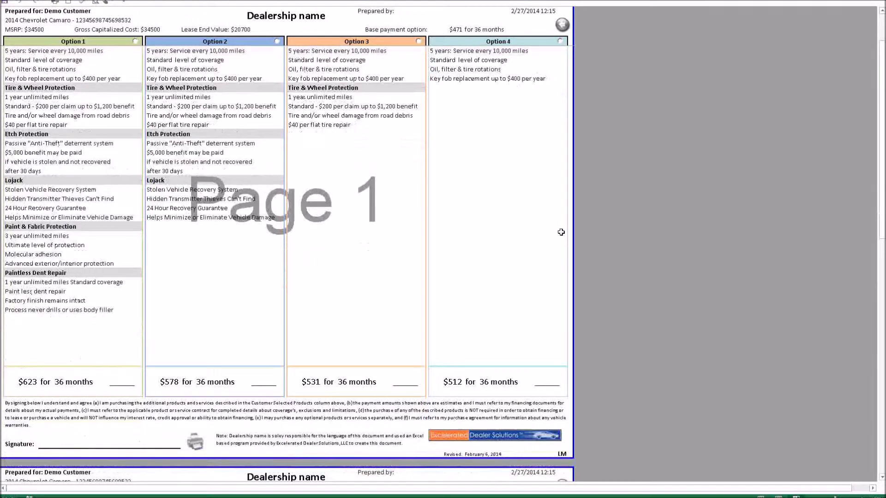
scroll(562, 232, "down", 7)
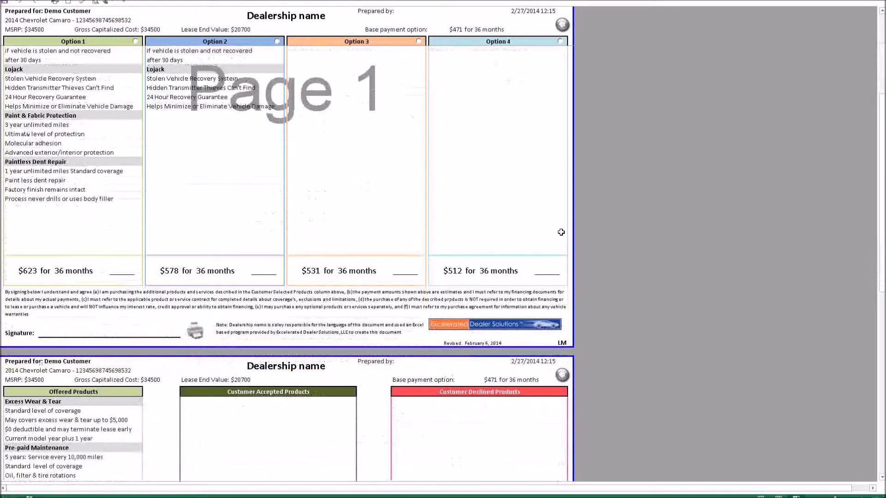
scroll(562, 237, "down", 2)
scroll(598, 264, "down", 3)
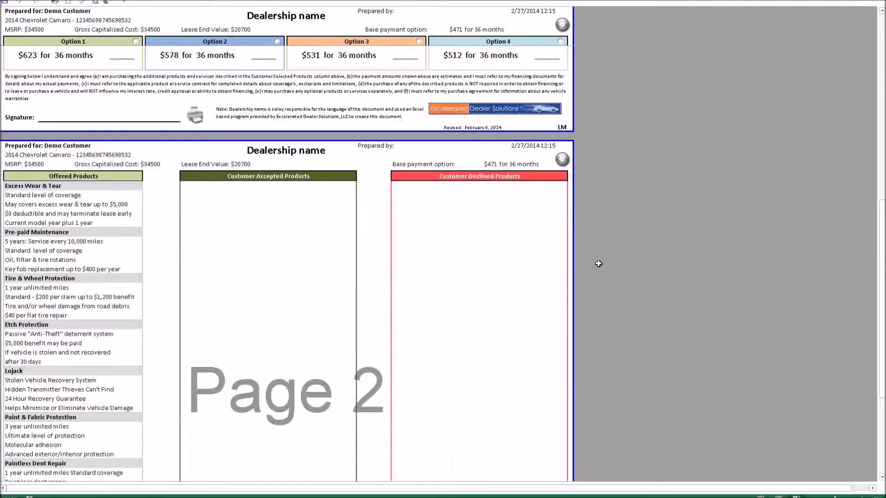
scroll(598, 263, "down", 3)
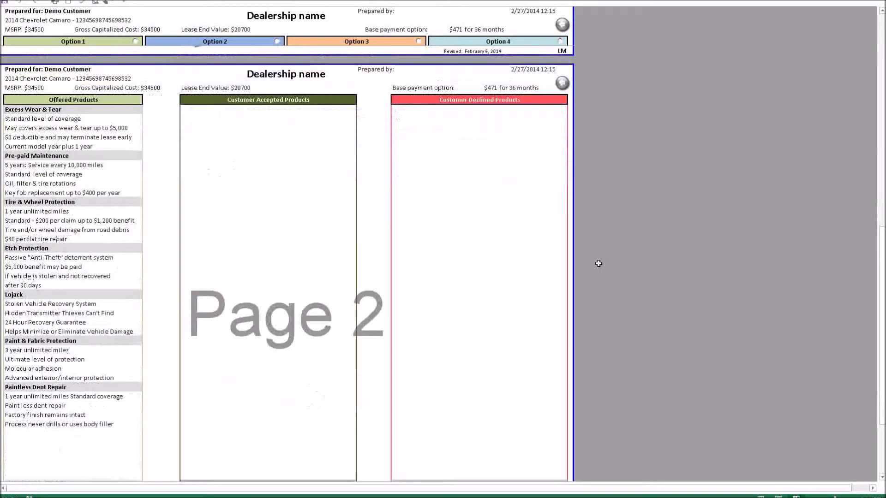
left_click(561, 42)
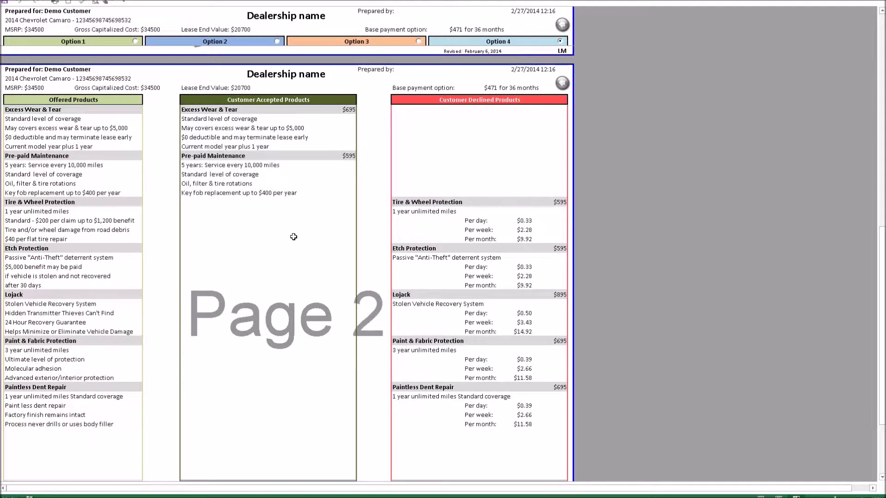
scroll(293, 236, "up", 15)
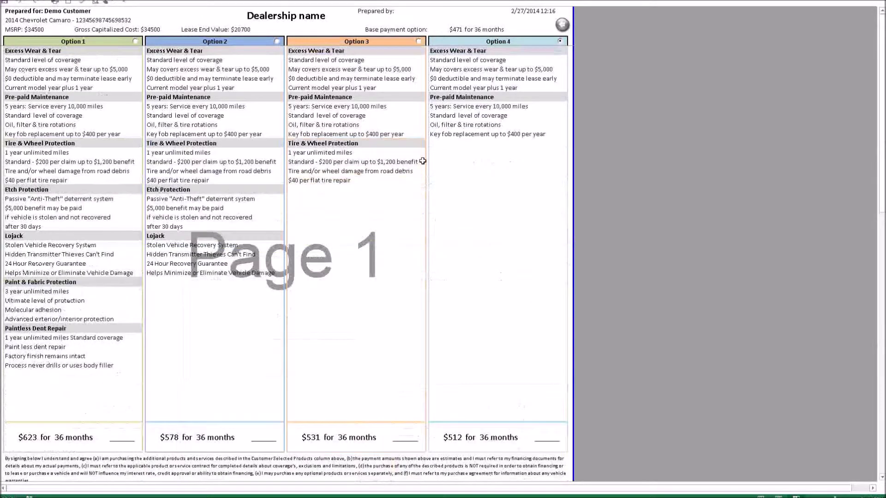
Set Show Prices for the Lease menu to Yes and recheck the lease menu before returning
left_click(562, 25)
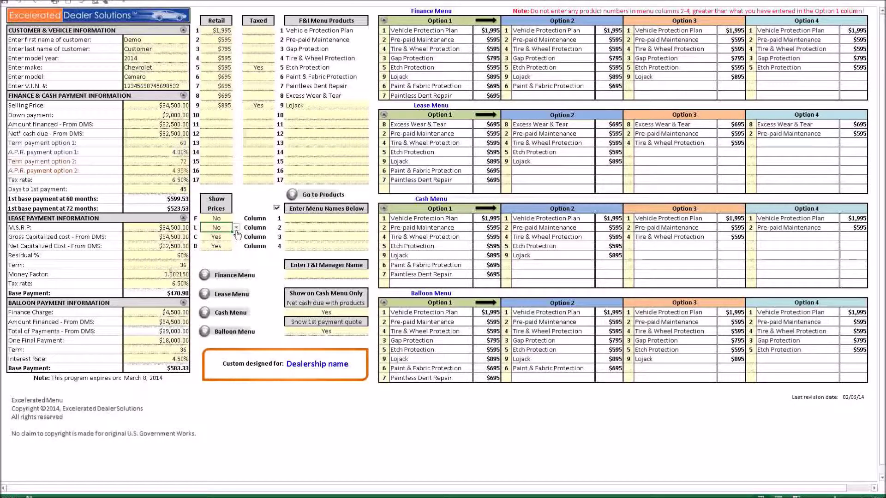
left_click(235, 229)
left_click(217, 235)
left_click(228, 293)
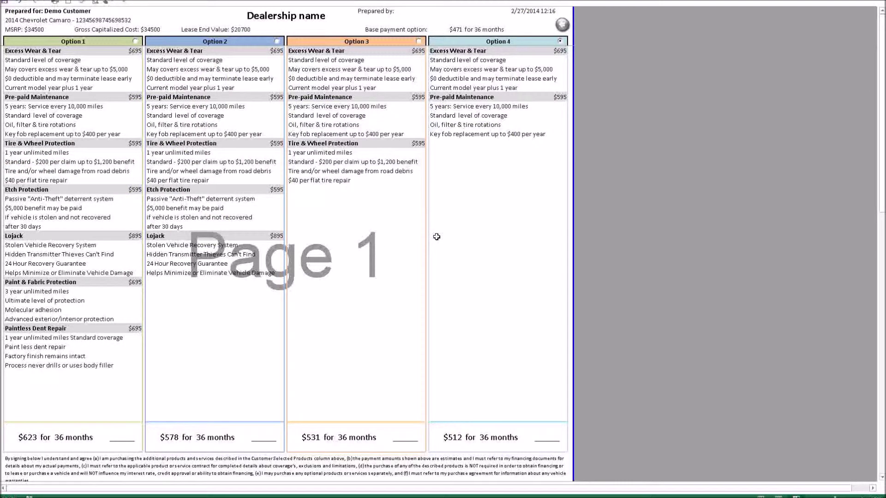
left_click(562, 25)
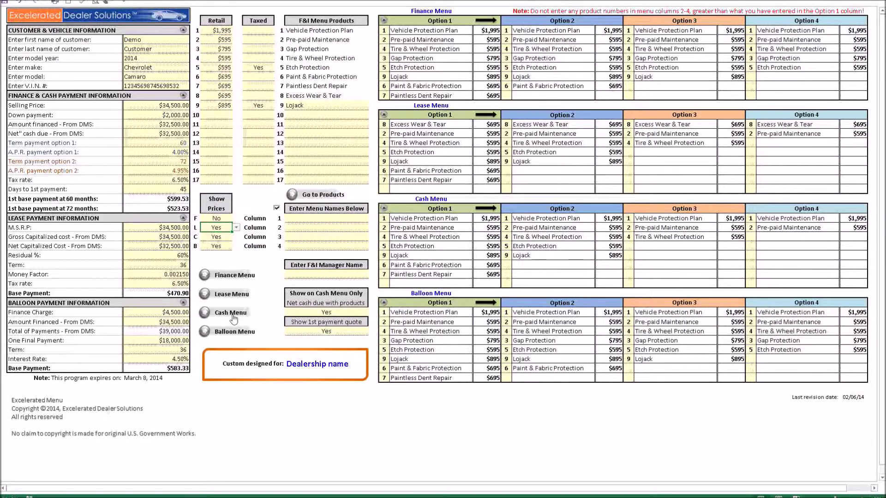
left_click(231, 313)
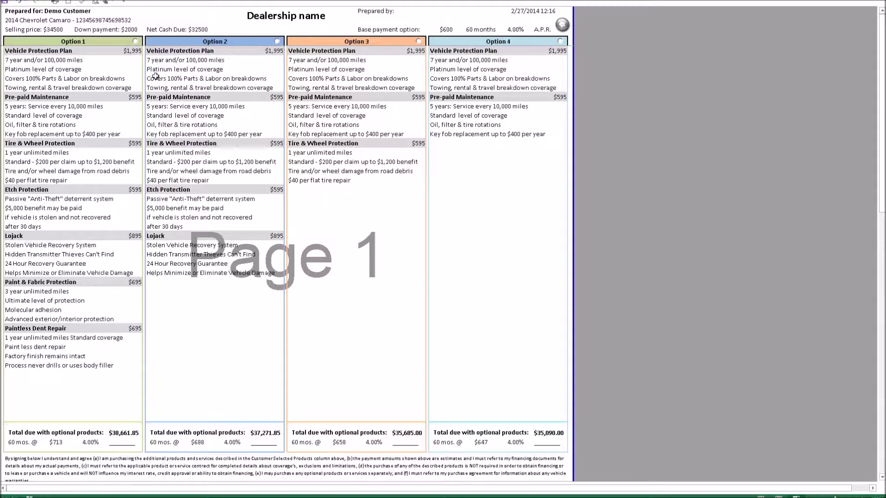
scroll(129, 237, "down", 2)
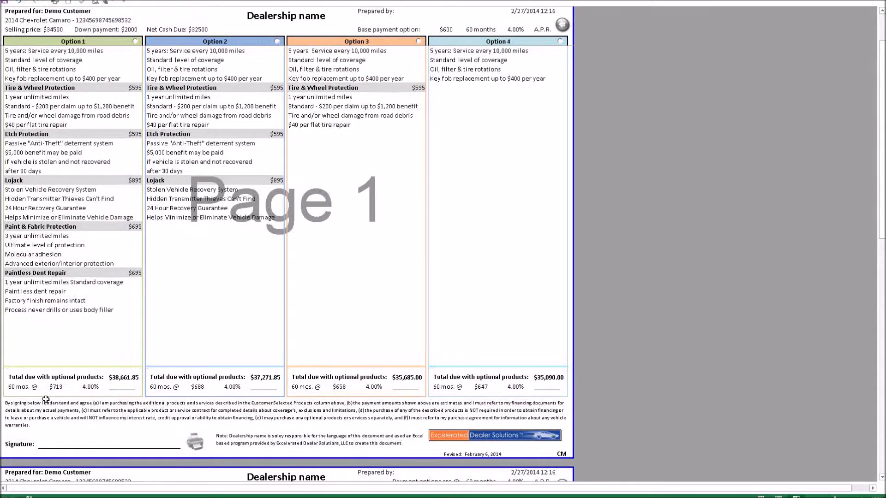
scroll(554, 152, "up", 2)
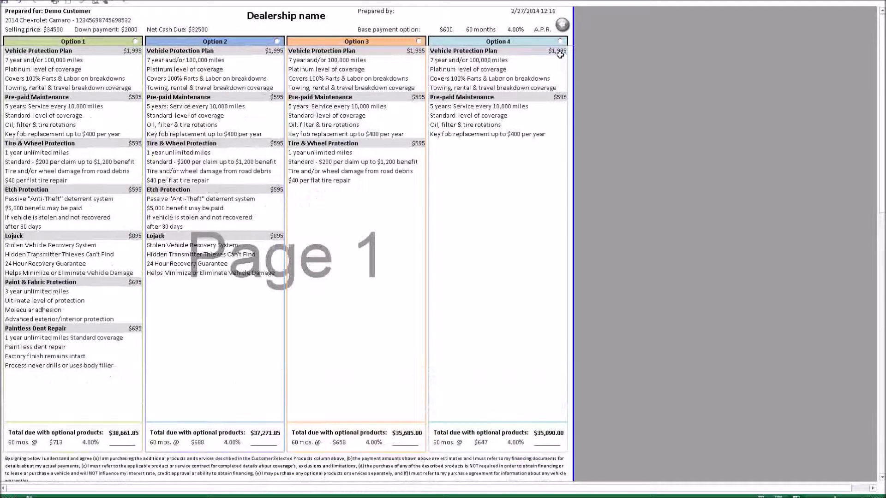
left_click(564, 24)
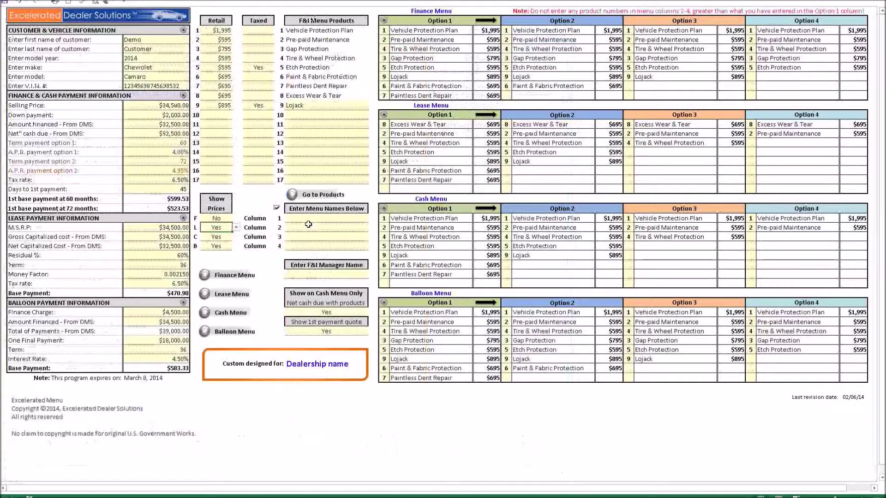
Turn off the 1st payment quote and preview the cash menu's Page 2
left_click(312, 335)
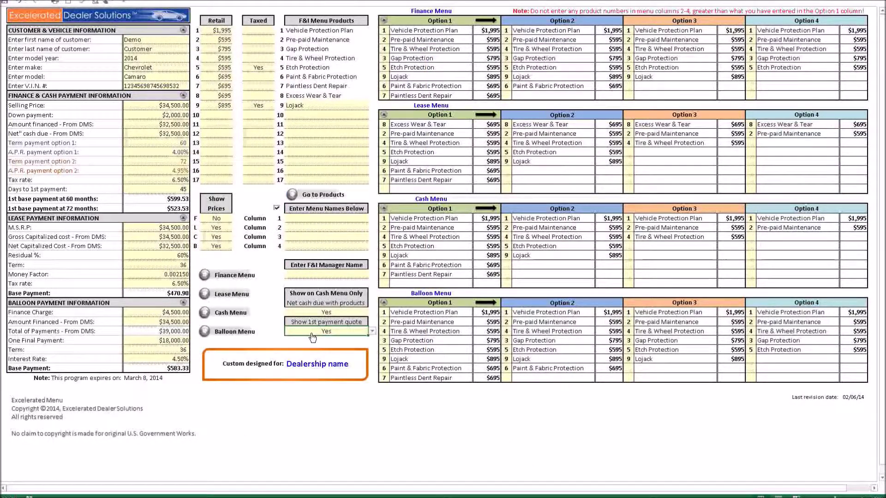
key("Delete")
left_click(229, 314)
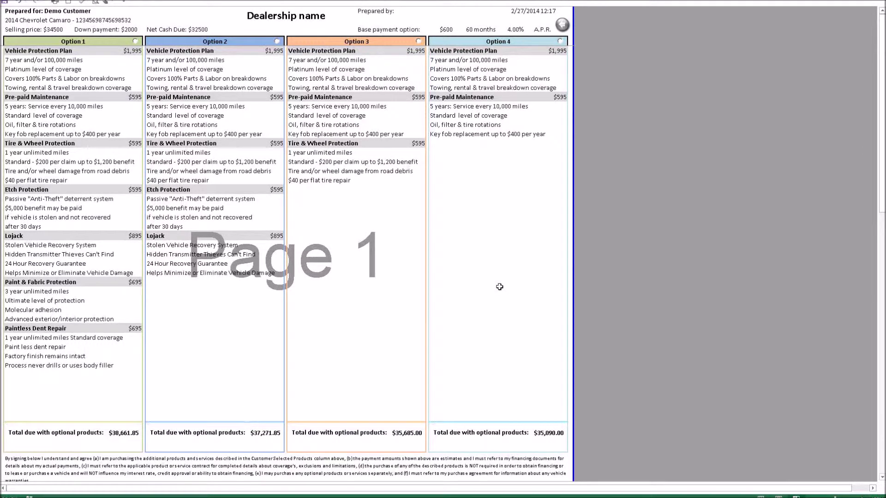
scroll(499, 287, "down", 13)
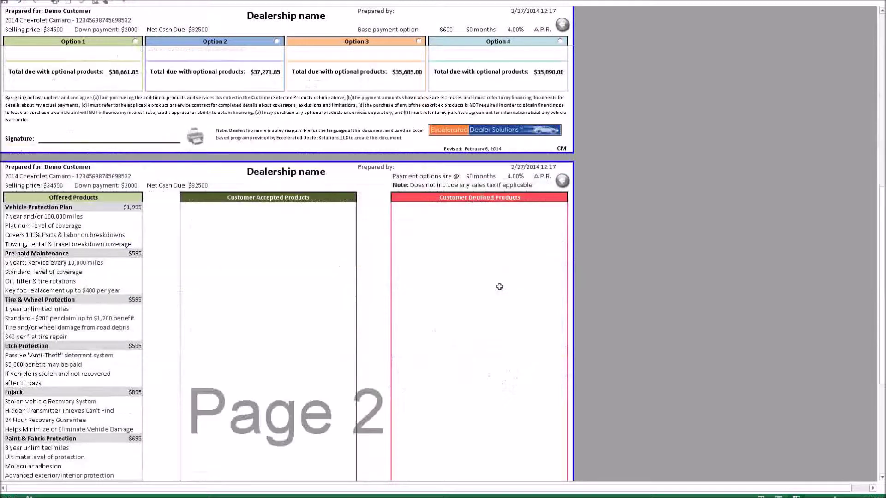
scroll(499, 286, "down", 5)
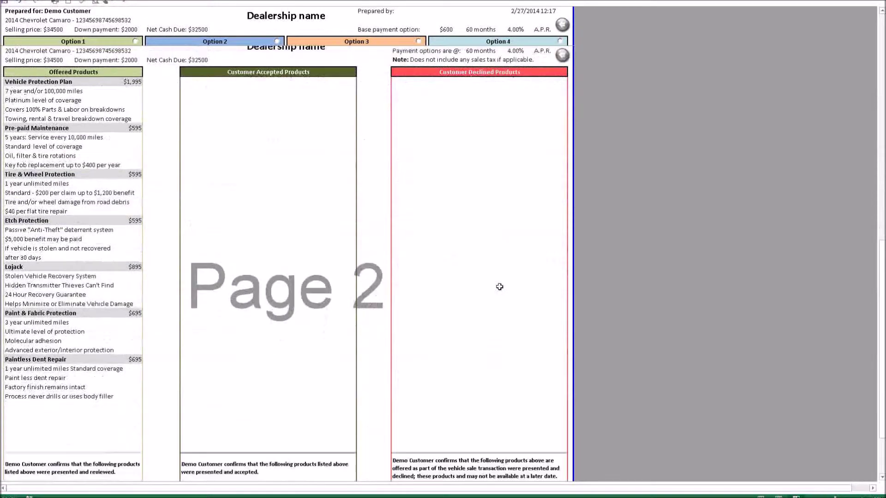
Mark cash Option 2 ($37,271.85) as the customer's choice and return to the setup sheet
left_click(276, 41)
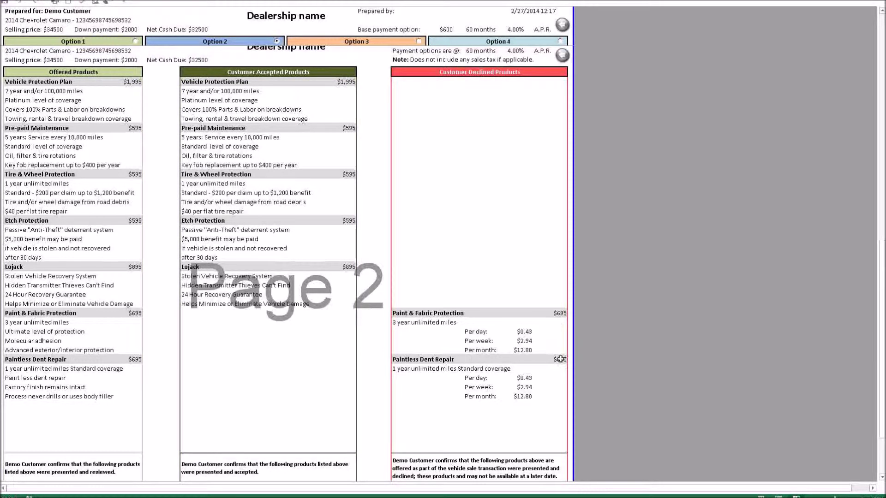
scroll(560, 377, "down", 2)
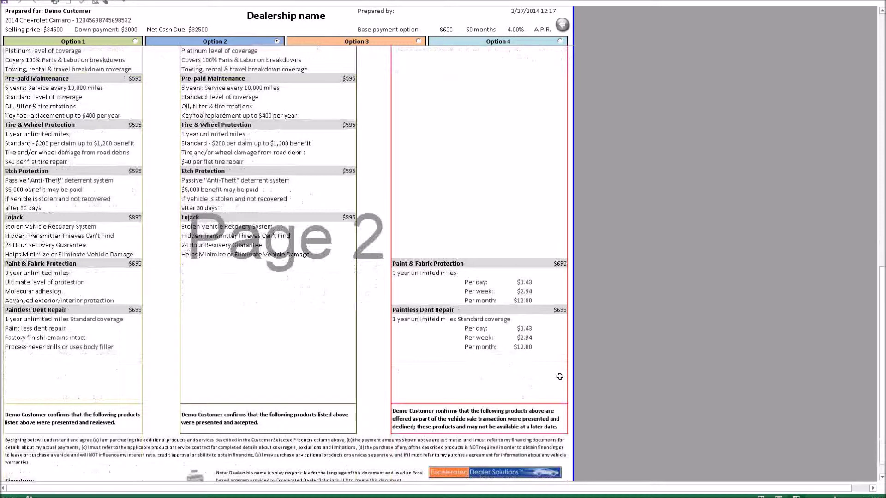
scroll(560, 377, "down", 1)
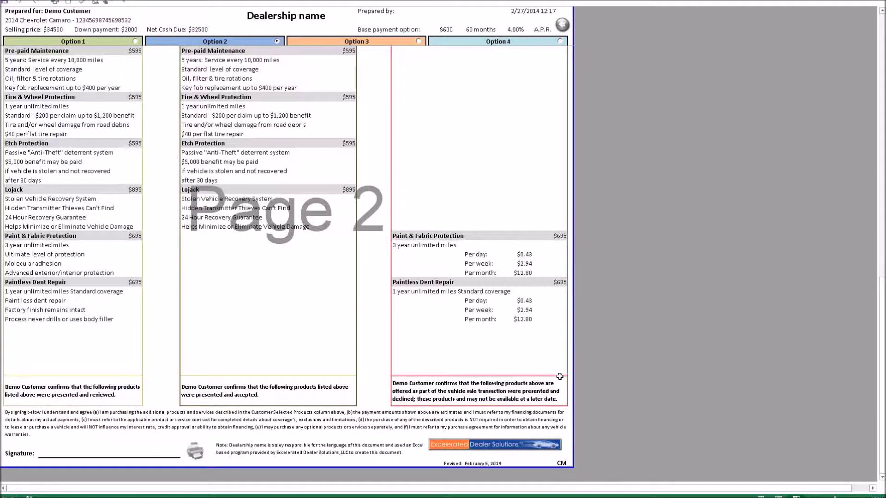
scroll(559, 377, "up", 20)
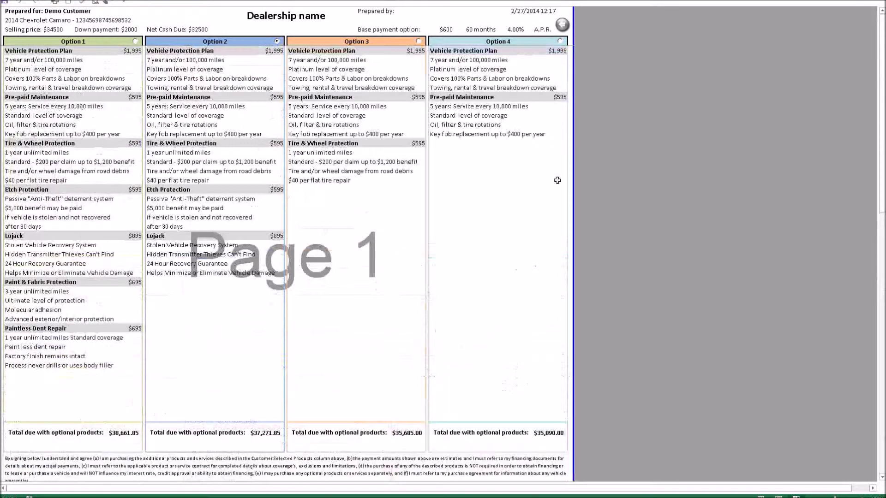
left_click(562, 25)
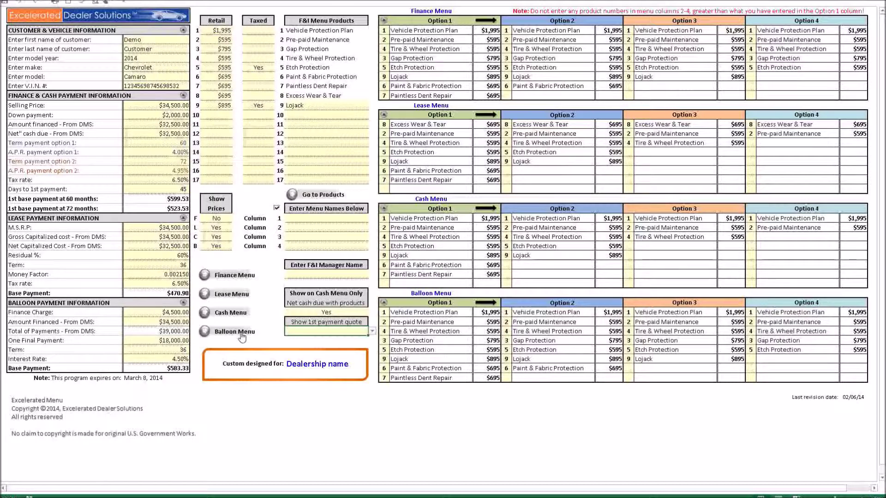
Select balloon Option 4 ($721 for 36 months) on the Balloon Menu, then return to setup
left_click(241, 336)
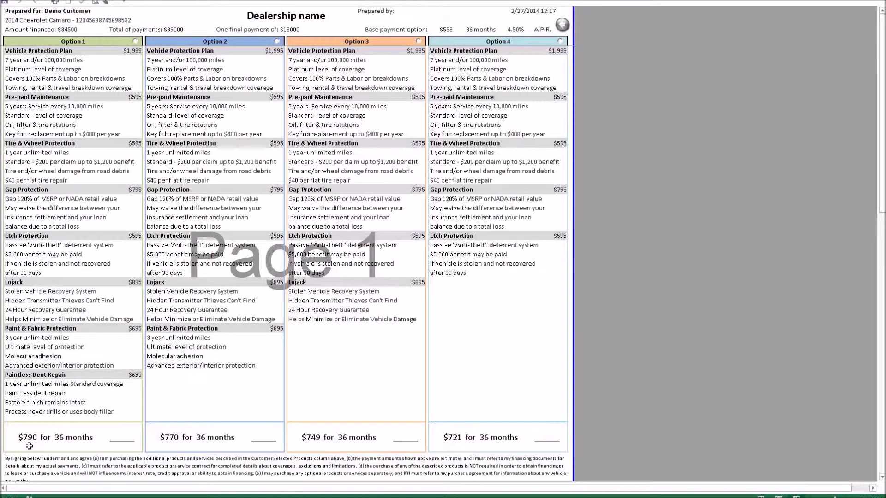
scroll(484, 307, "down", 10)
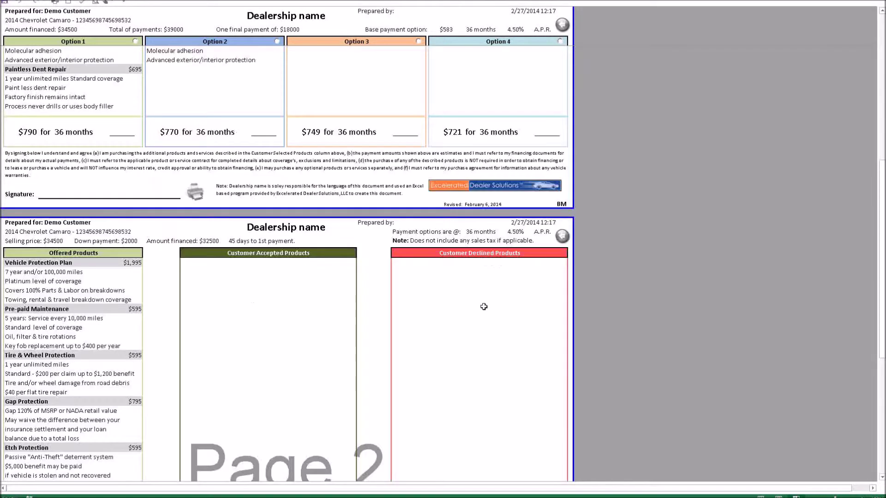
scroll(483, 306, "down", 7)
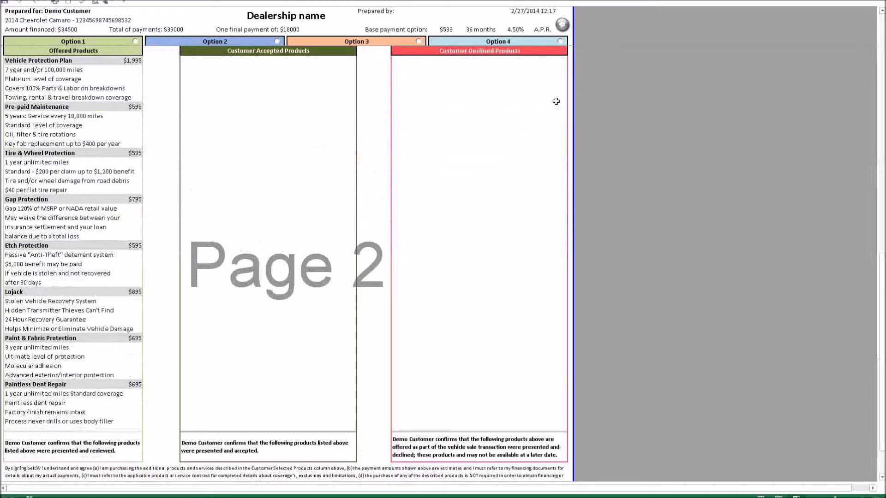
left_click(560, 41)
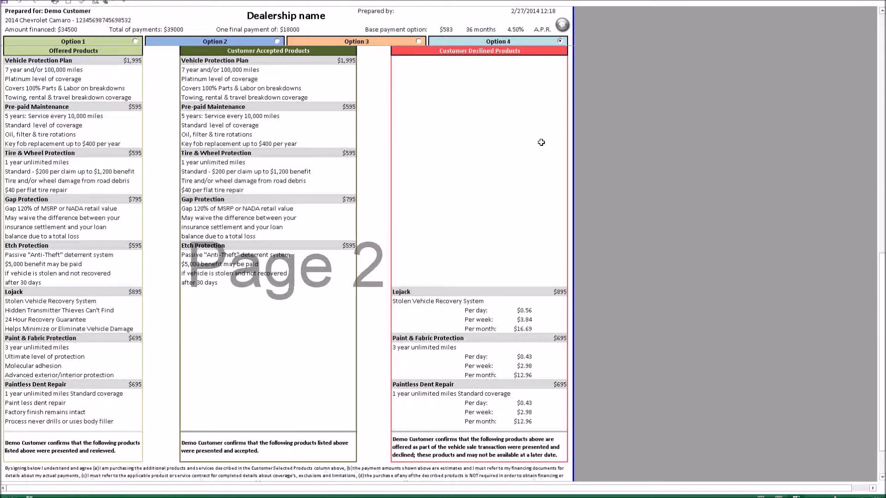
scroll(542, 143, "up", 4)
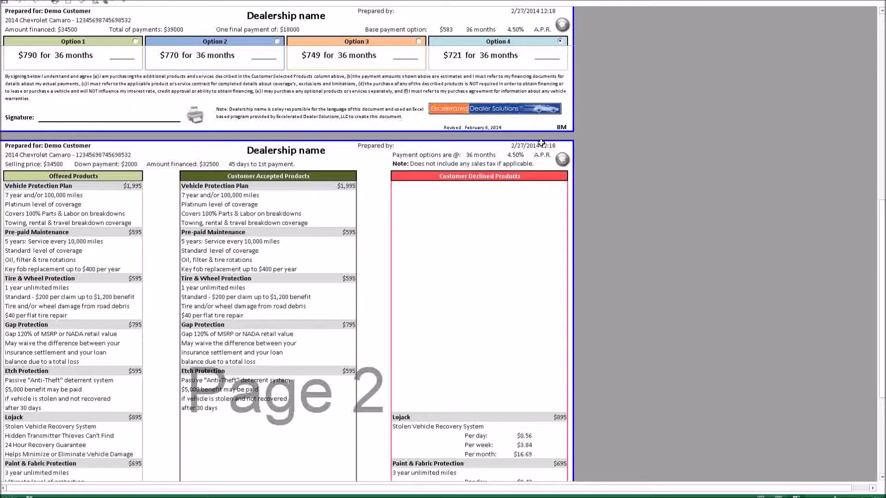
scroll(541, 143, "up", 5)
left_click(562, 27)
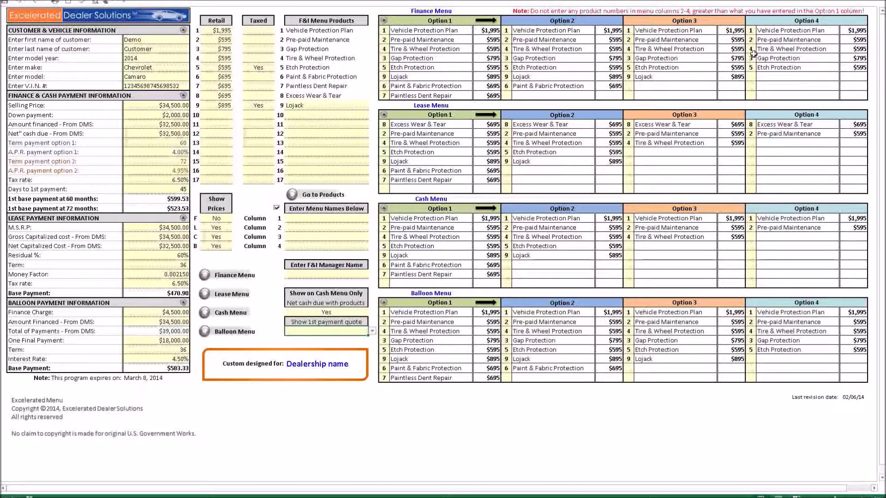
Delete finance Option 4's product rows 2–5, leaving only the Vehicle Protection Plan
left_click(750, 48)
left_click_drag(750, 64, 749, 68)
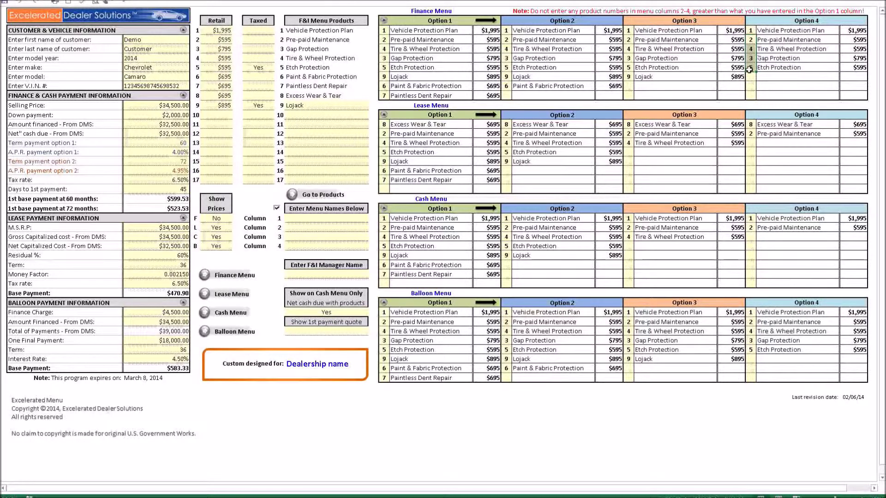
key("Delete")
left_click(751, 58)
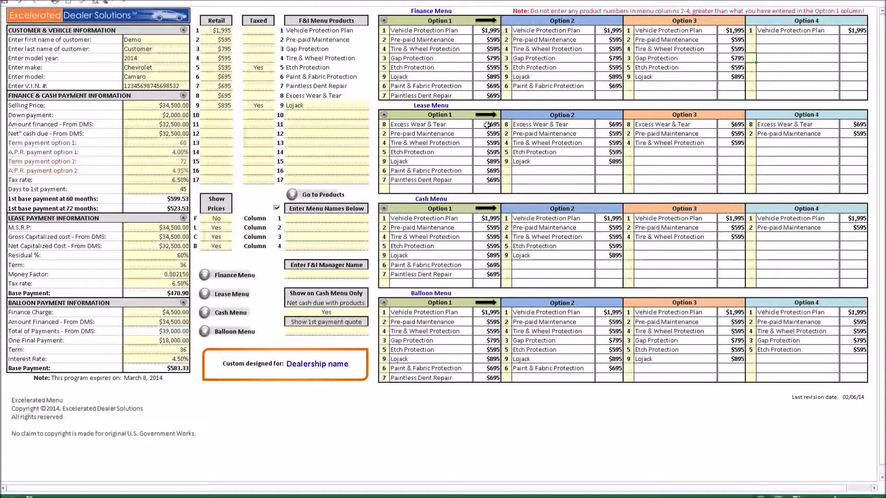
Set finance Show Prices to Yes and preview the finance menu with prices
left_click(223, 221)
left_click(236, 275)
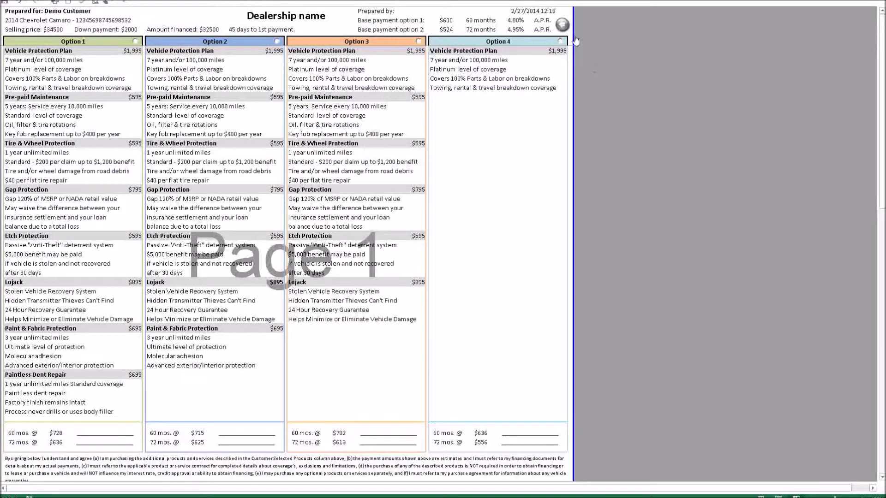
left_click(563, 26)
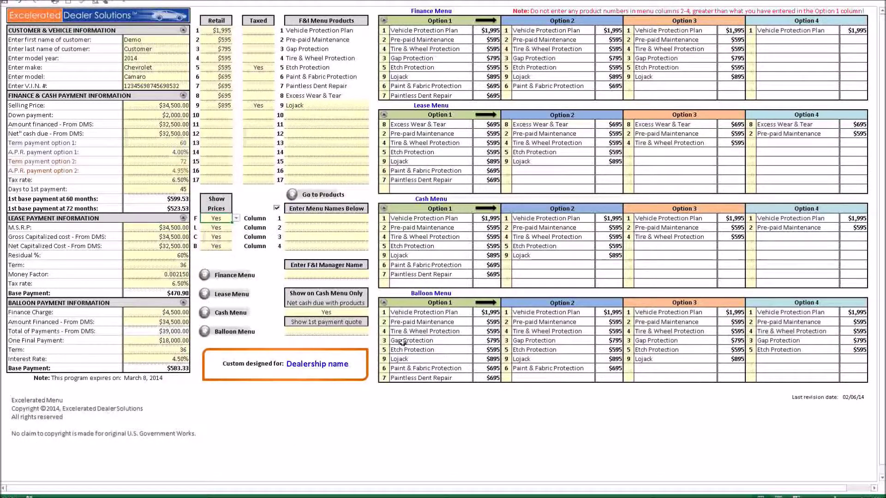
Clear all products from the Balloon, Cash, Lease and Finance menus
left_click(384, 304)
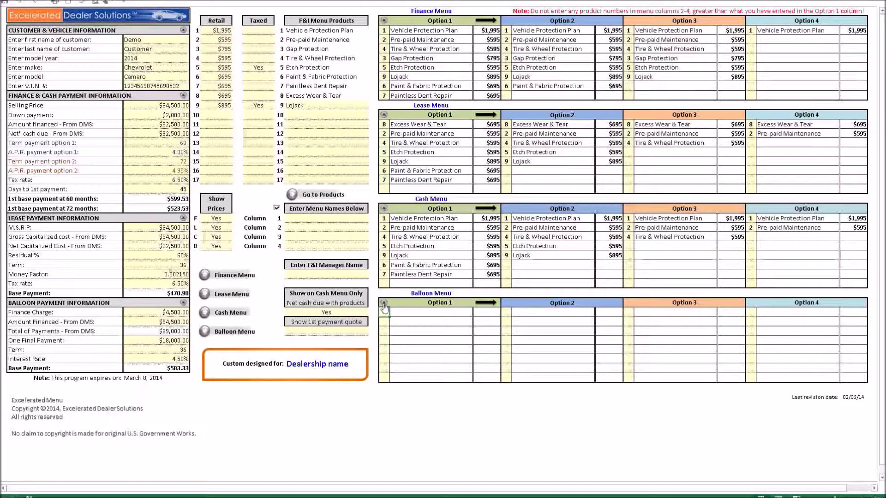
left_click(384, 208)
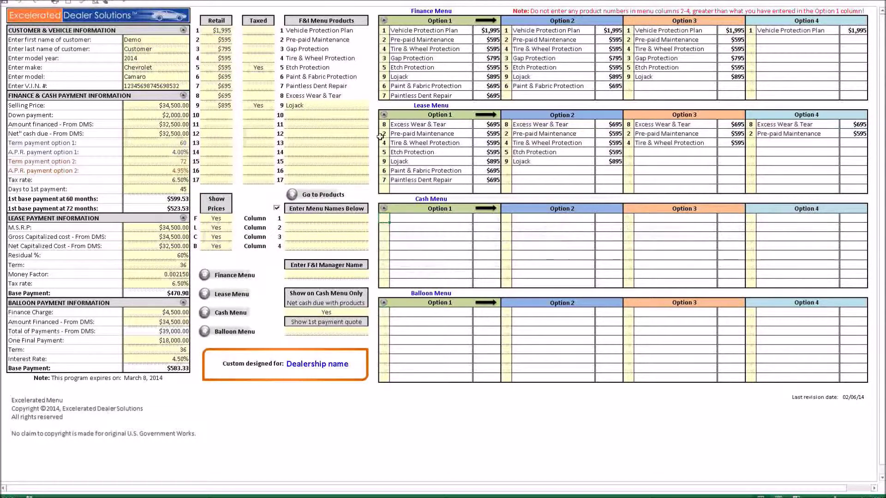
left_click(383, 116)
left_click(383, 20)
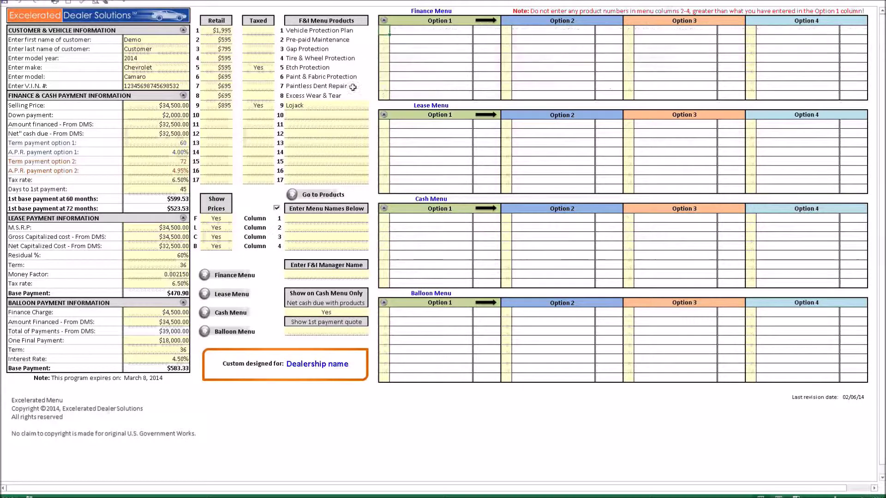
Clear the balloon, lease, finance and cash payment figures and customer/vehicle details, then show the Excelerated Menu splash
left_click(183, 303)
left_click(183, 218)
left_click(183, 95)
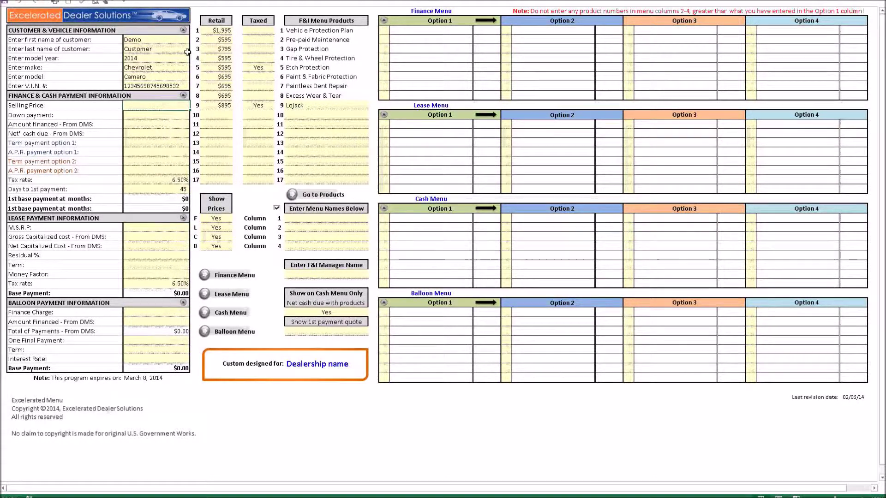
left_click(183, 30)
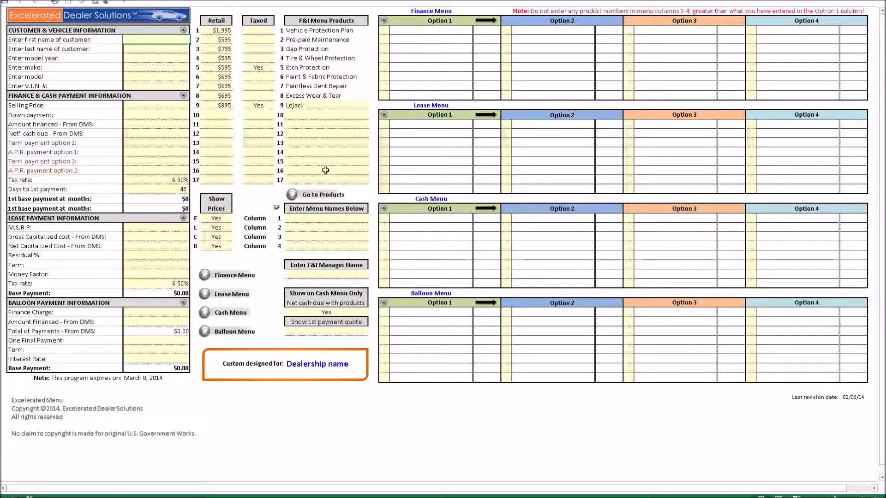
left_click(170, 23)
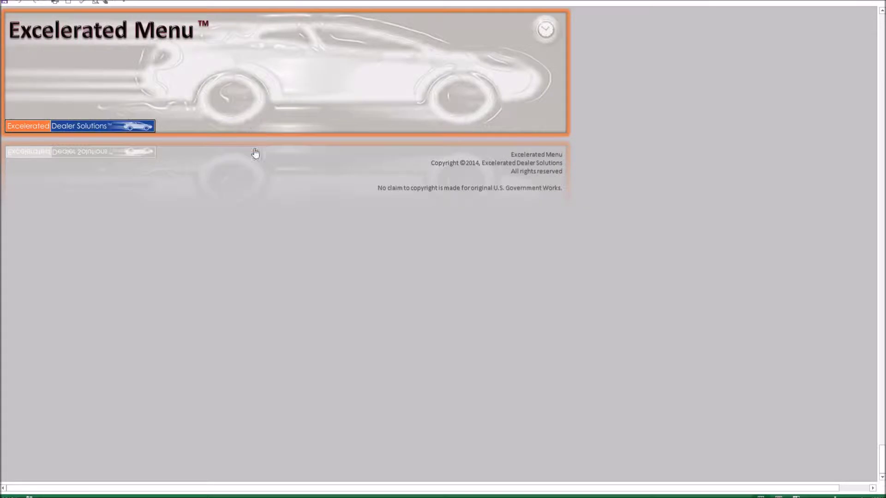